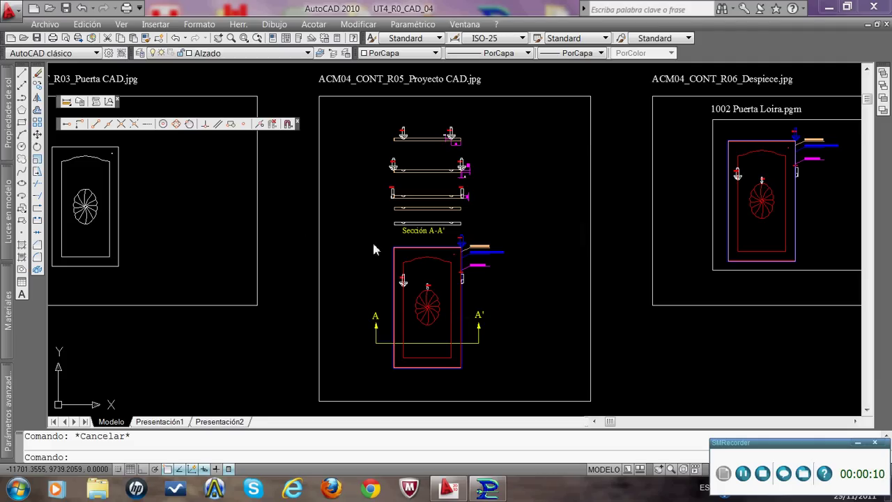
Step: Zoom Window twice to frame the door elevation on the ACM04_CONT_R05_Proyecto CAD.jpg sheet
{"action": "left_click", "coordinate": [245, 39]}
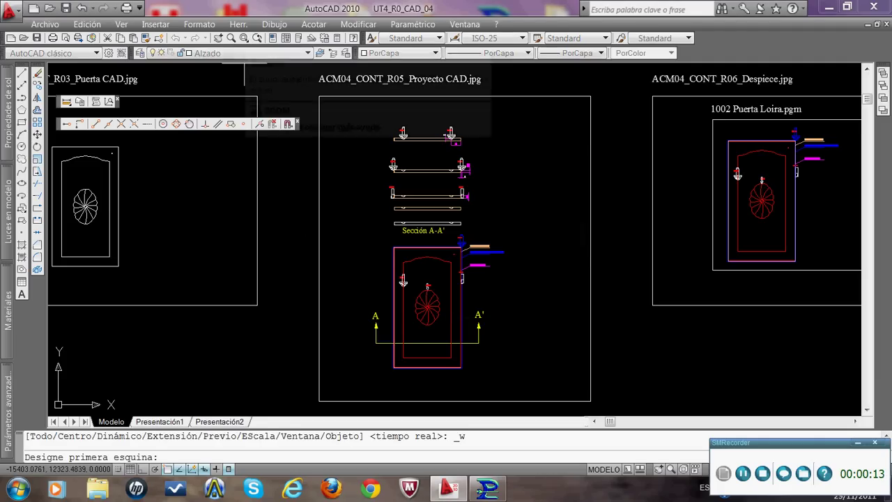
{"action": "left_click", "coordinate": [387, 240]}
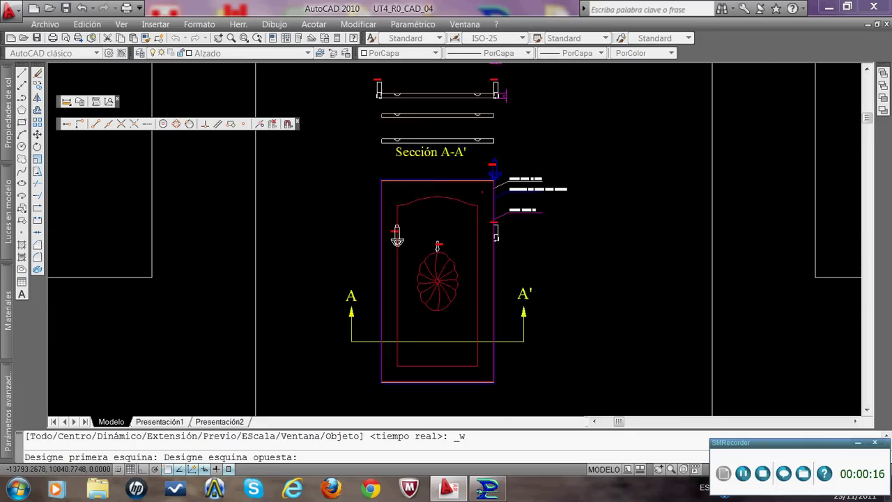
{"action": "left_click", "coordinate": [474, 371]}
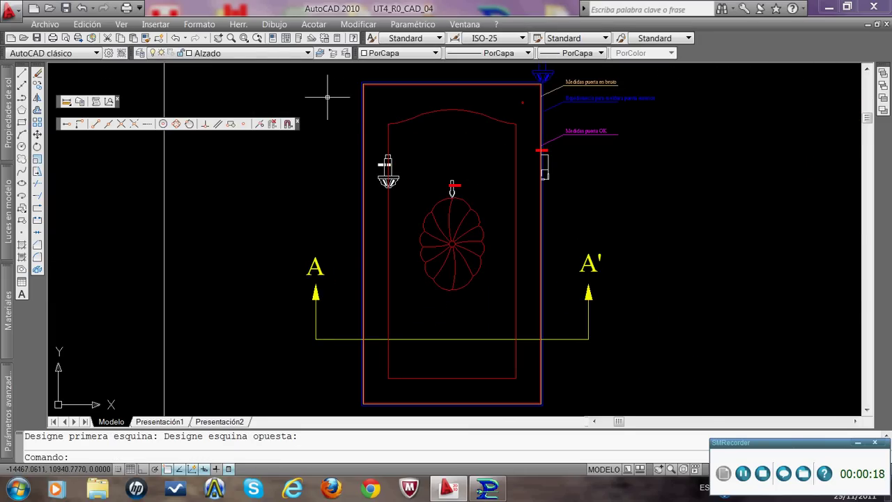
{"action": "left_click", "coordinate": [245, 40]}
{"action": "left_click", "coordinate": [353, 77]}
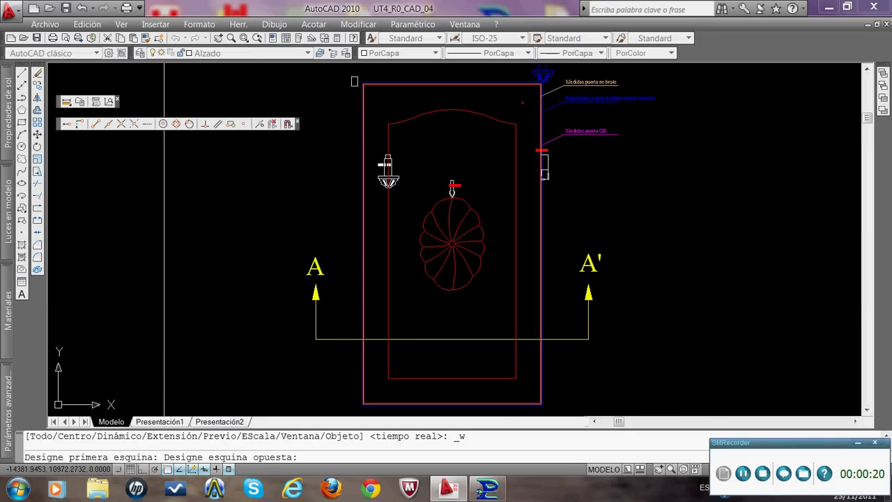
{"action": "left_click", "coordinate": [456, 216]}
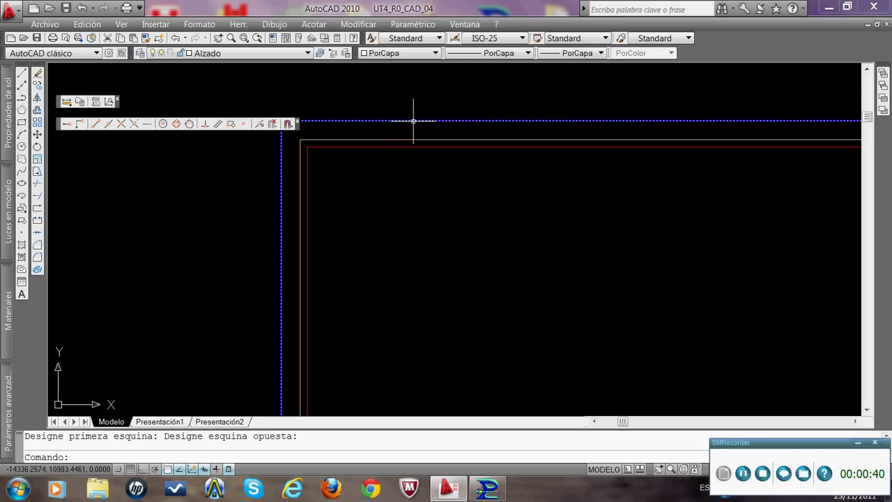
{"action": "mouse_move", "coordinate": [414, 121]}
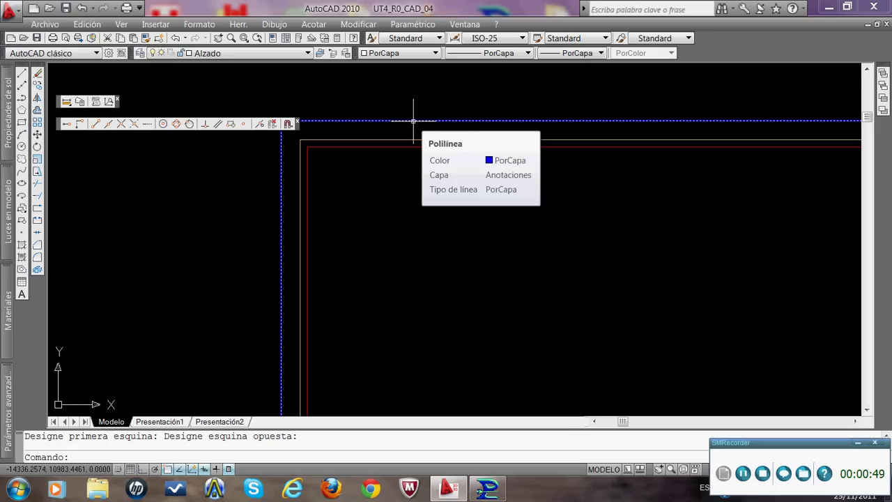
Step: Deselect the door's outline polyline after checking its upper-left corner
{"action": "key", "text": "Escape"}
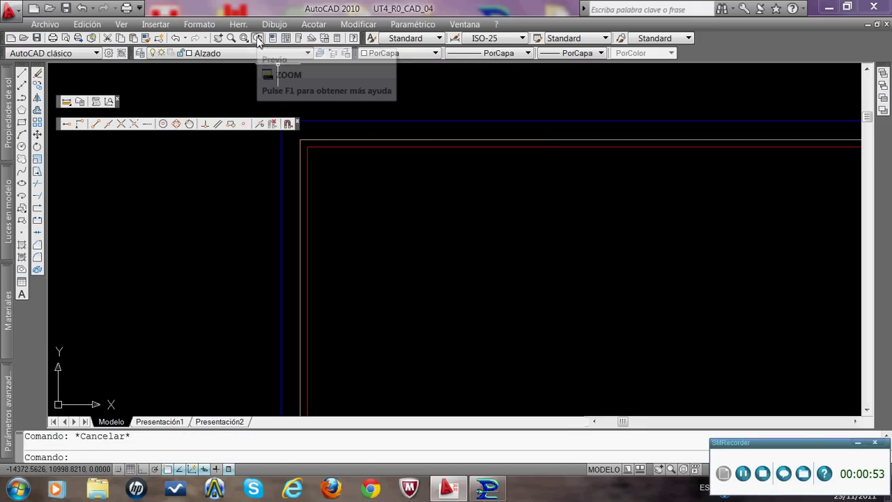
Step: Return to the previous view, zoom out, and frame the Sección A-A' boards
{"action": "left_click", "coordinate": [257, 38]}
{"action": "scroll", "coordinate": [500, 167], "scroll_direction": "down", "scroll_amount": 2}
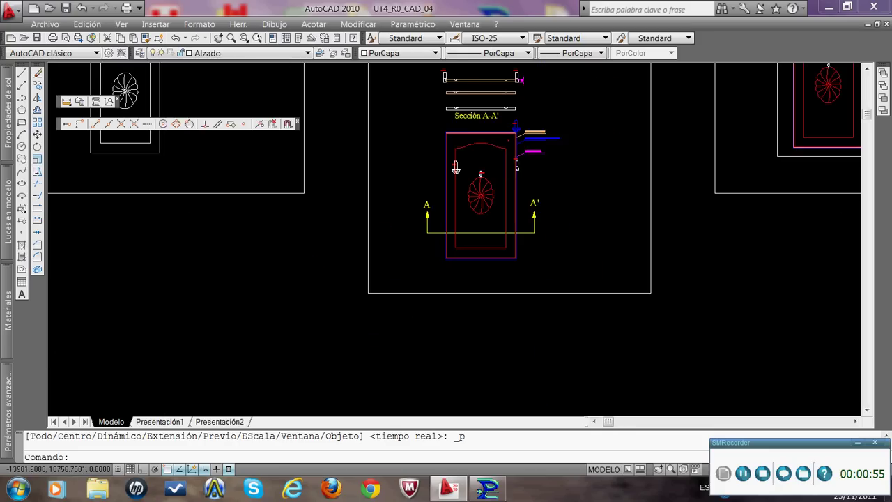
{"action": "scroll", "coordinate": [487, 151], "scroll_direction": "down", "scroll_amount": 3}
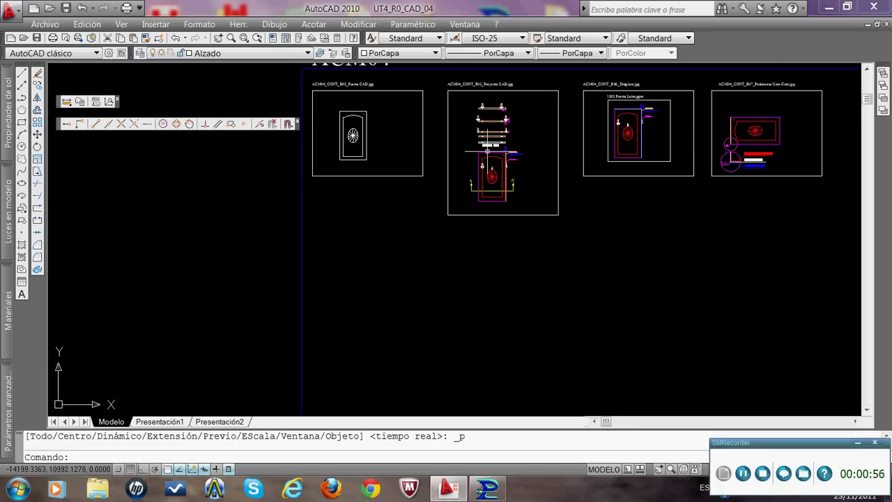
{"action": "left_click", "coordinate": [244, 39]}
{"action": "left_click", "coordinate": [474, 100]}
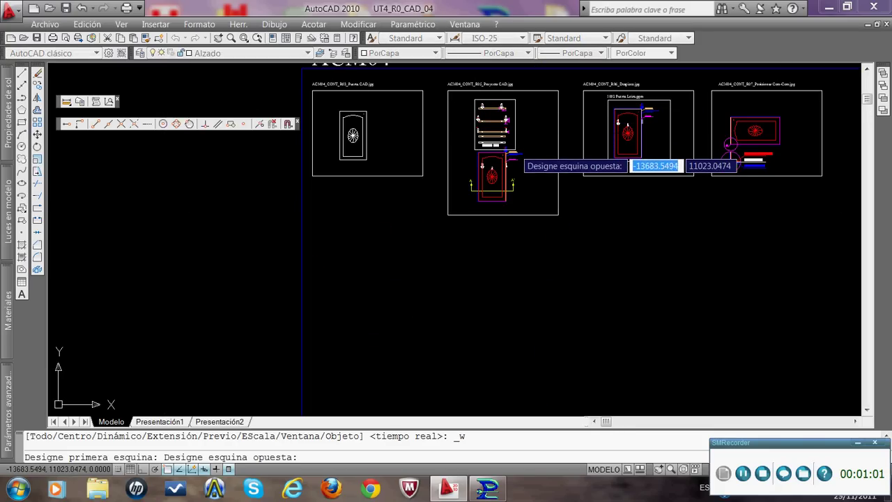
{"action": "left_click", "coordinate": [517, 164]}
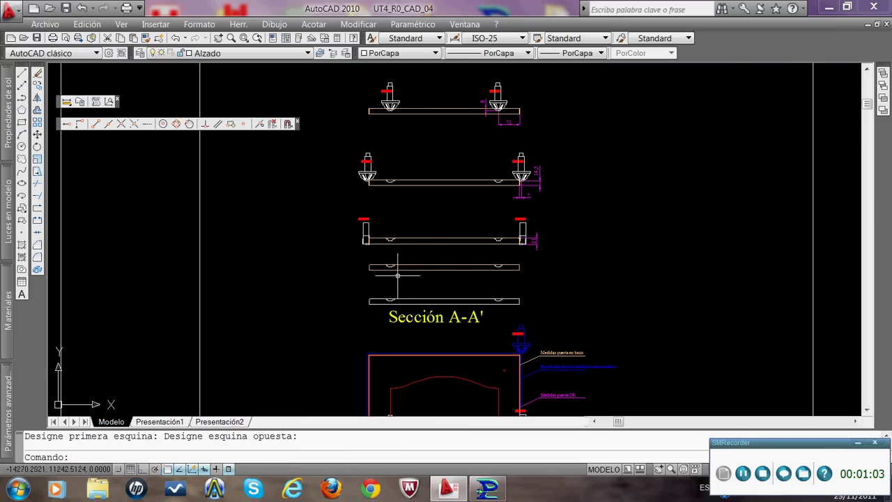
Step: Zoom in on one board's groove profile and regenerate the drawing so curves display smoothly
{"action": "left_click", "coordinate": [243, 39]}
{"action": "left_click", "coordinate": [484, 256]}
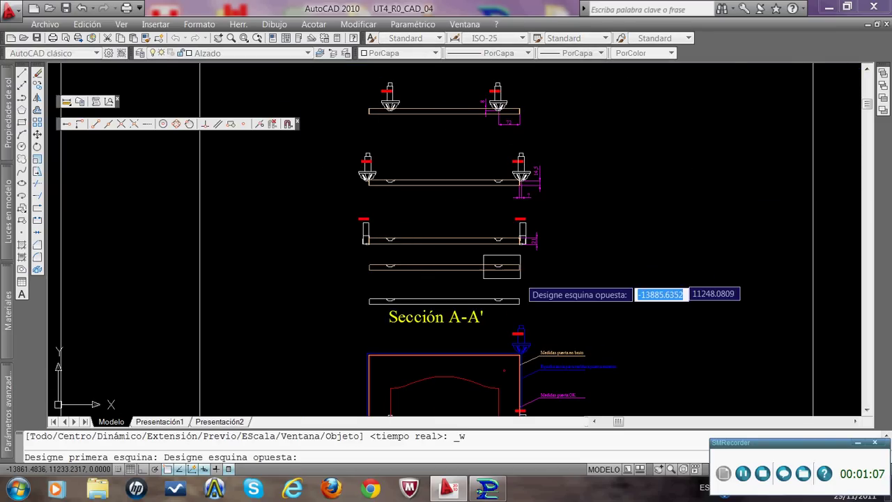
{"action": "left_click", "coordinate": [520, 278]}
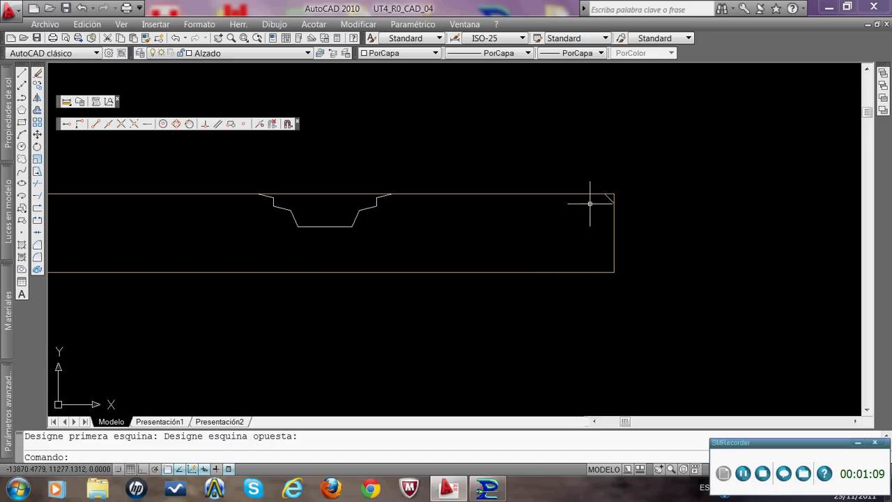
{"action": "left_click", "coordinate": [122, 24]}
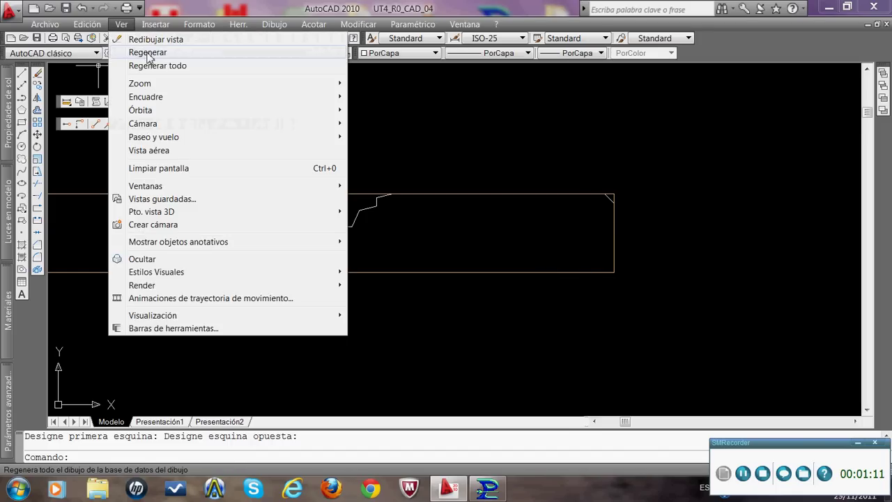
{"action": "left_click", "coordinate": [147, 53]}
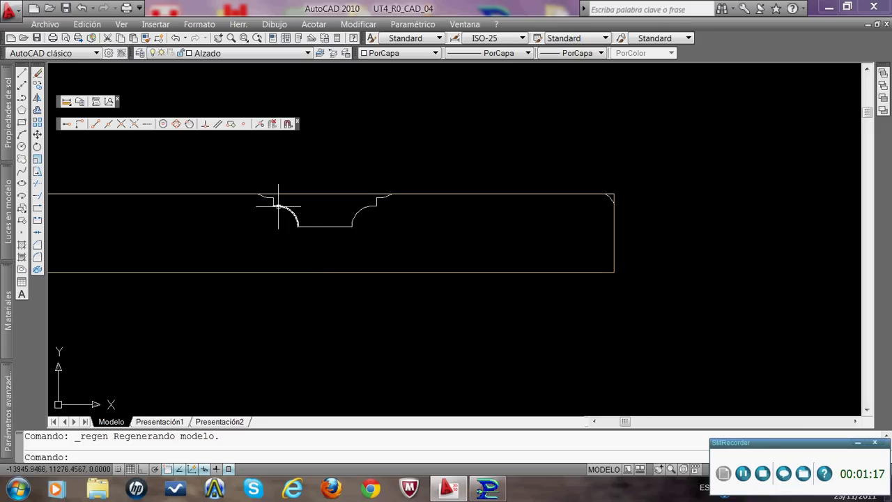
Step: Zoom onto the top Sección A-A' board and its cutters, select it to inspect, then zoom back
{"action": "left_click", "coordinate": [257, 37]}
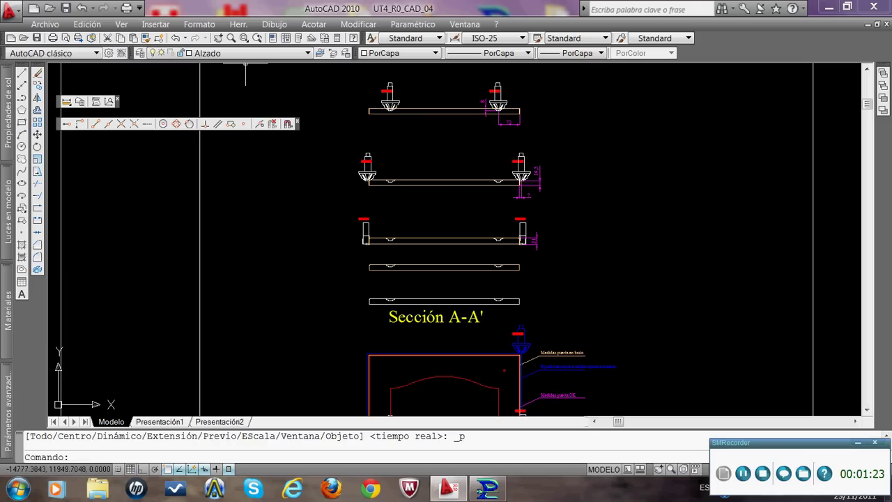
{"action": "left_click", "coordinate": [245, 39]}
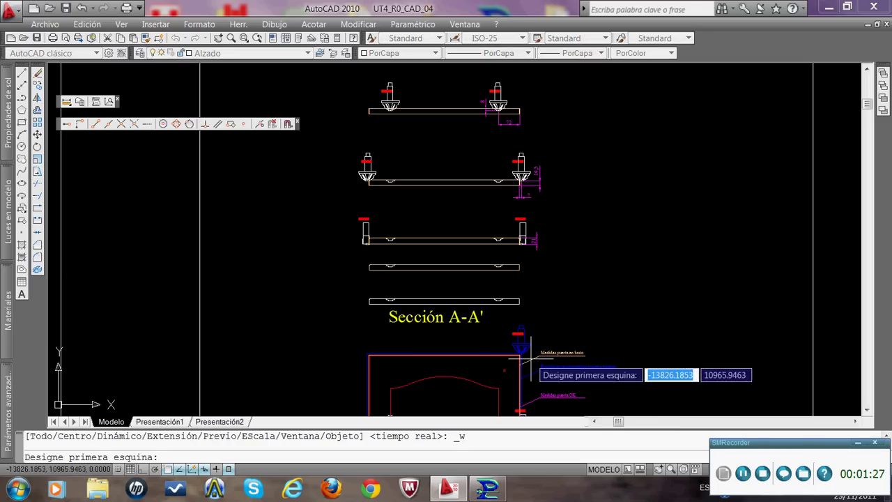
{"action": "left_click", "coordinate": [354, 73]}
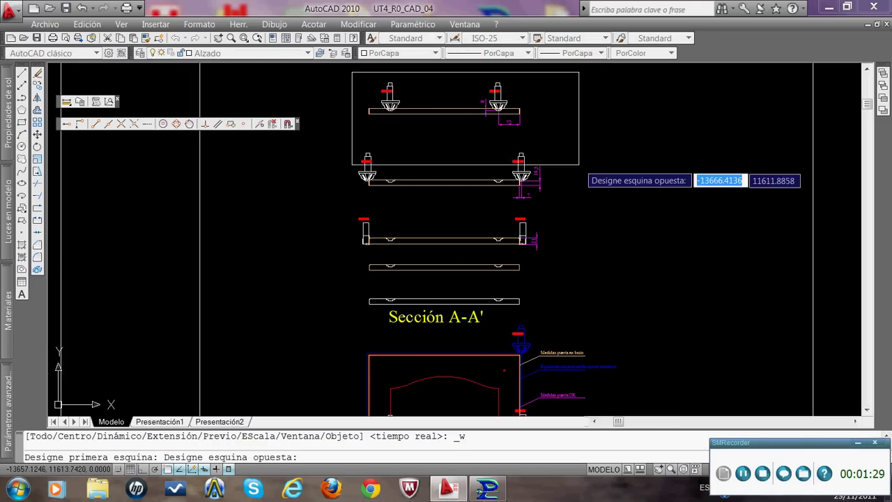
{"action": "left_click", "coordinate": [539, 143]}
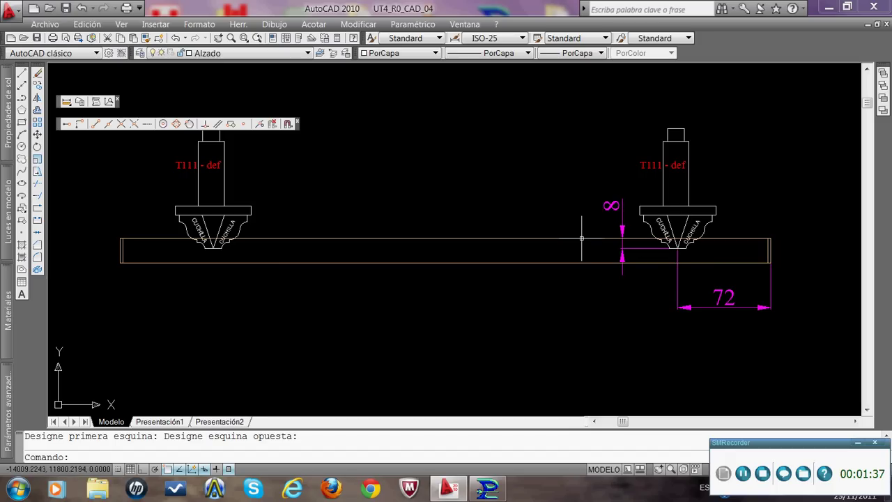
{"action": "left_click", "coordinate": [695, 263]}
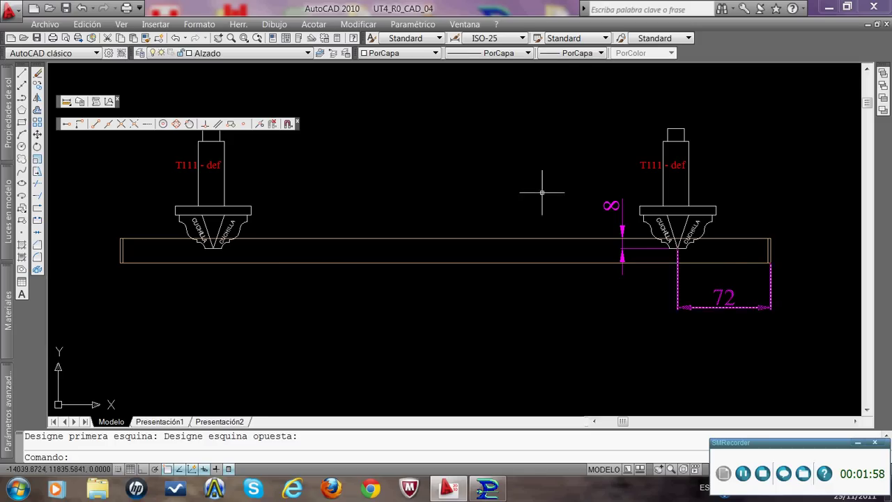
{"action": "left_click", "coordinate": [258, 39]}
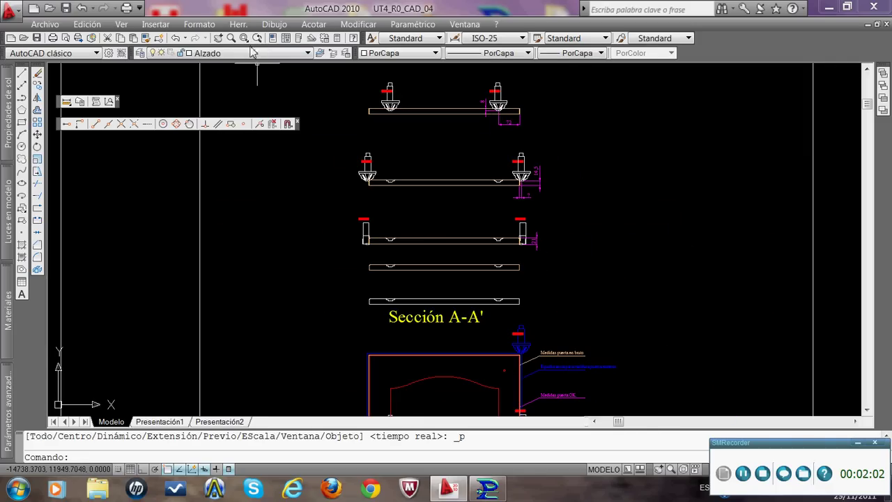
Step: Zoom into the door sheet and its upper-right labels, then wheel out to see the door below the Sección A-A' boards
{"action": "left_click", "coordinate": [258, 39]}
{"action": "left_click", "coordinate": [244, 38]}
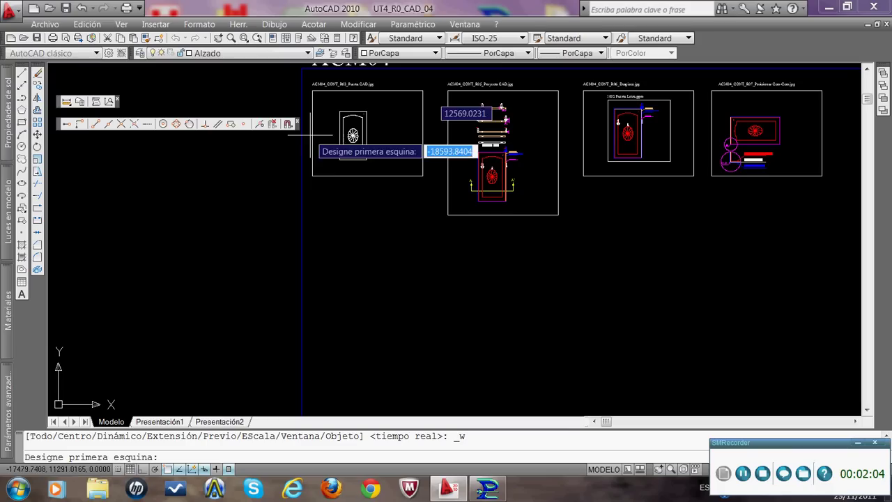
{"action": "left_click", "coordinate": [462, 125]}
{"action": "left_click", "coordinate": [515, 249]}
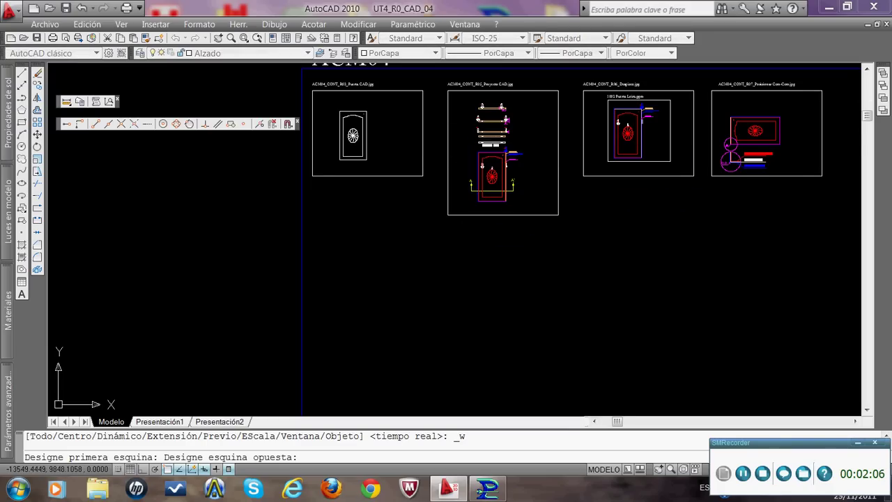
{"action": "left_click", "coordinate": [244, 39]}
{"action": "left_click", "coordinate": [382, 120]}
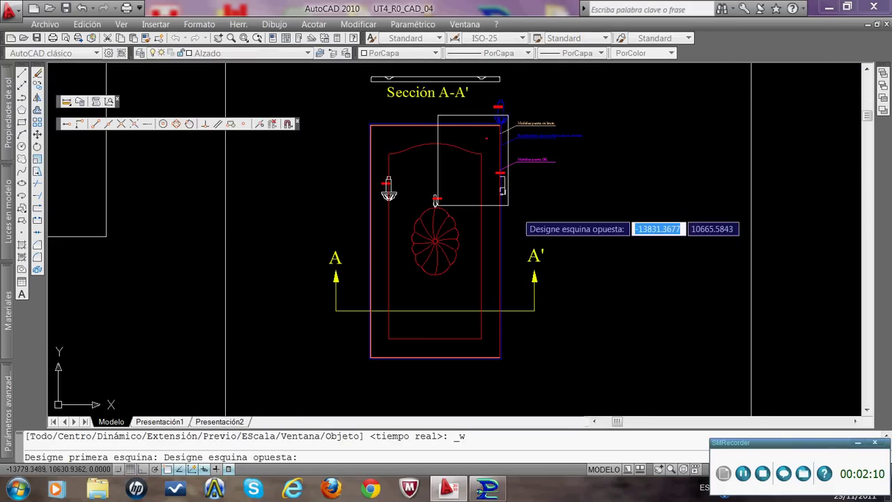
{"action": "left_click", "coordinate": [519, 212]}
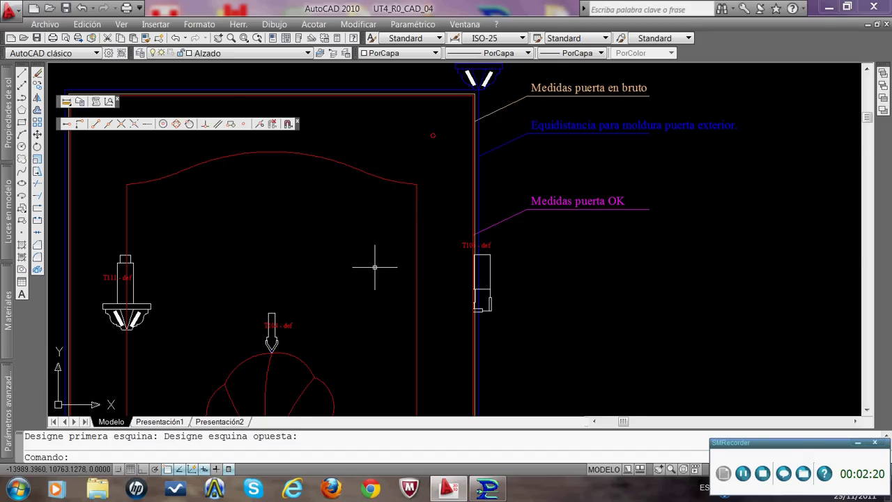
{"action": "scroll", "coordinate": [375, 267], "scroll_direction": "down", "scroll_amount": 6}
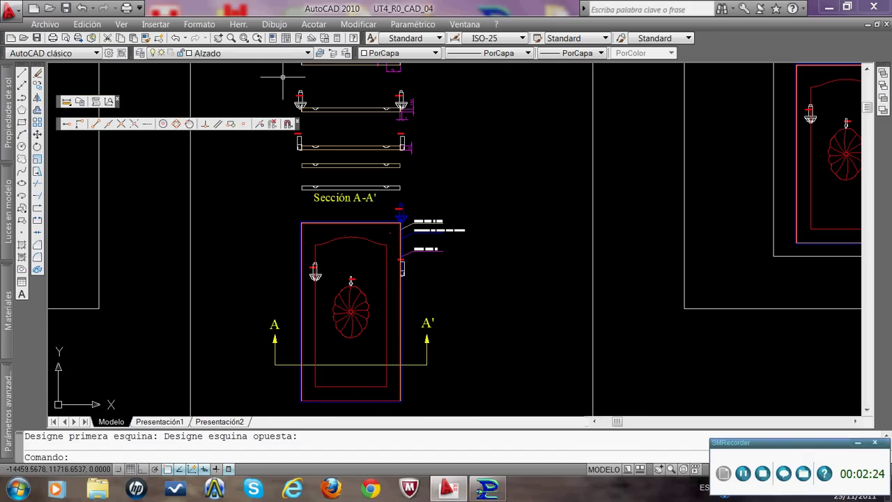
Step: Zoom in on the door's left cutter marker
{"action": "left_click", "coordinate": [244, 38]}
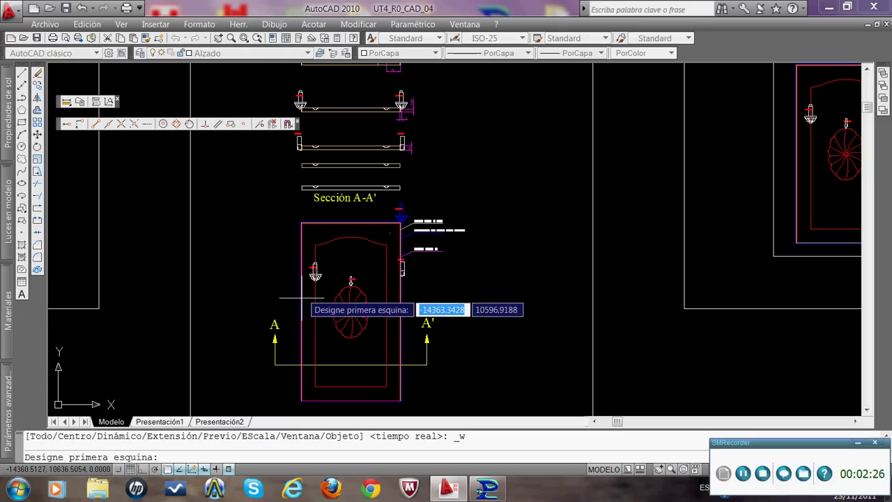
{"action": "left_click", "coordinate": [300, 254]}
{"action": "left_click", "coordinate": [352, 294]}
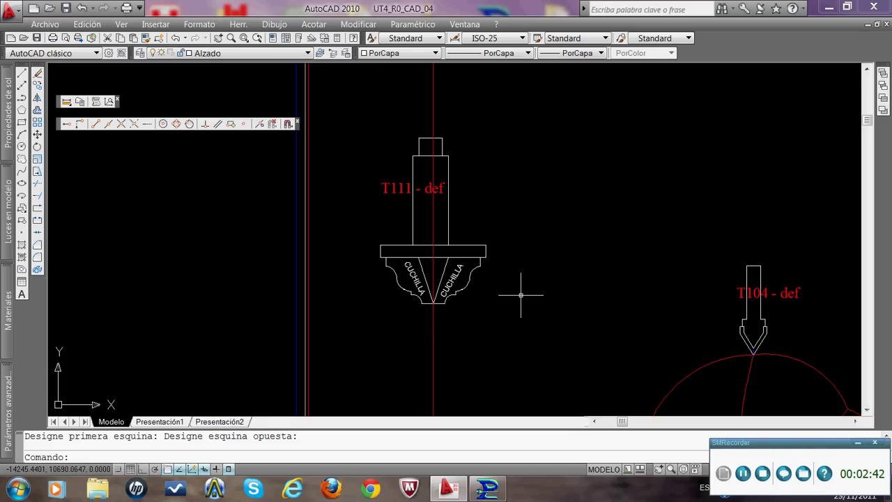
Step: Zoom out and frame the whole door elevation with its A–A' cut line
{"action": "scroll", "coordinate": [521, 255], "scroll_direction": "down", "scroll_amount": 3}
{"action": "scroll", "coordinate": [518, 256], "scroll_direction": "down", "scroll_amount": 2}
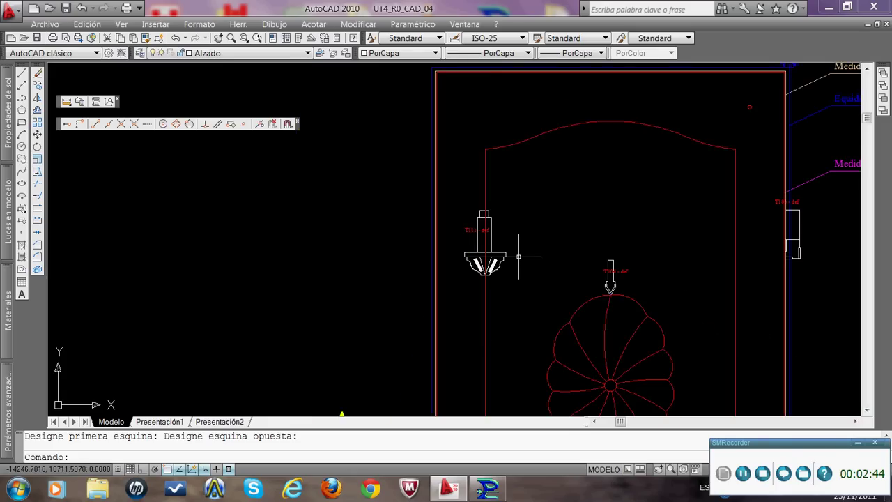
{"action": "scroll", "coordinate": [519, 256], "scroll_direction": "down", "scroll_amount": 3}
{"action": "scroll", "coordinate": [518, 257], "scroll_direction": "down", "scroll_amount": 2}
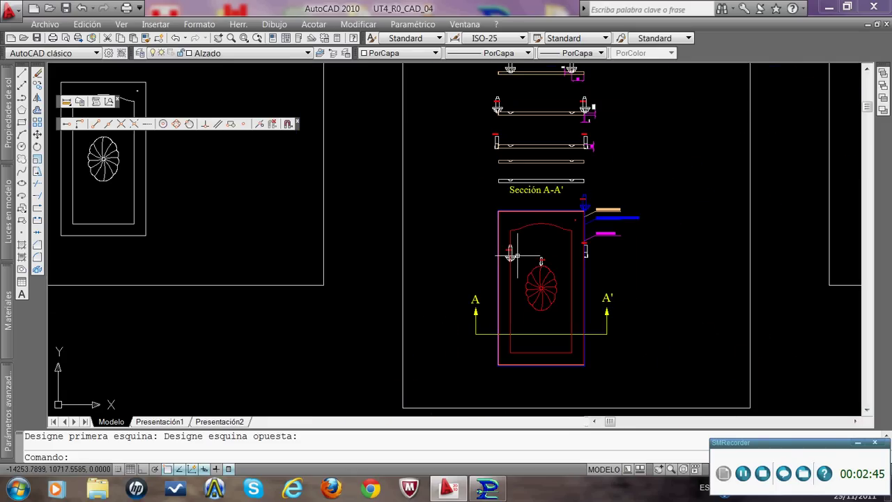
{"action": "left_click", "coordinate": [245, 42]}
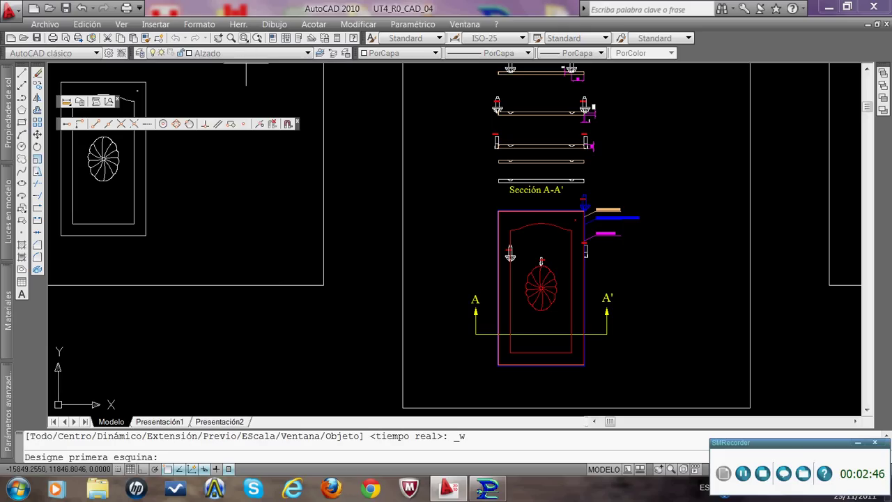
{"action": "left_click", "coordinate": [491, 209]}
{"action": "left_click", "coordinate": [605, 375]}
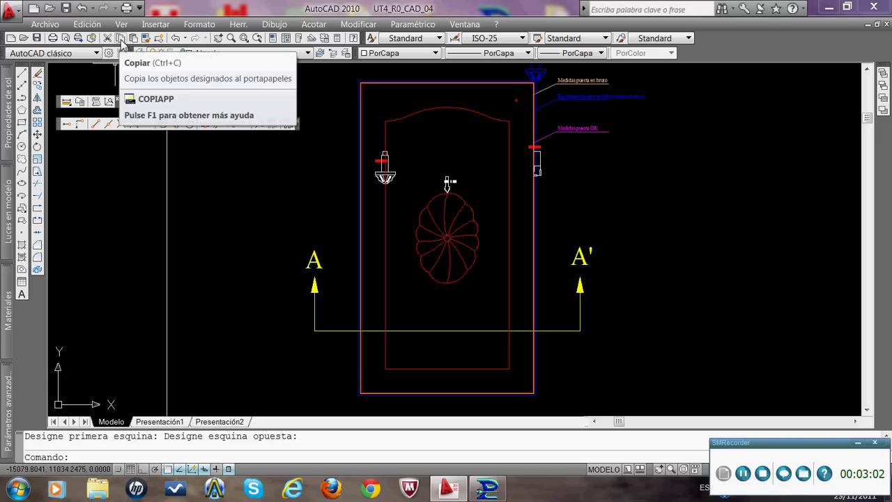
Step: Copy the whole door elevation to the clipboard with a selection window
{"action": "left_click", "coordinate": [120, 39]}
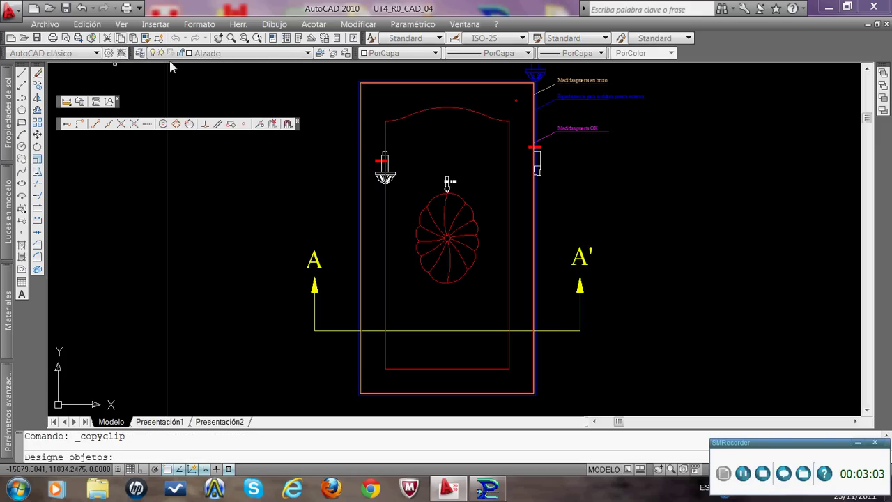
{"action": "left_click", "coordinate": [344, 89]}
{"action": "left_click", "coordinate": [564, 410]}
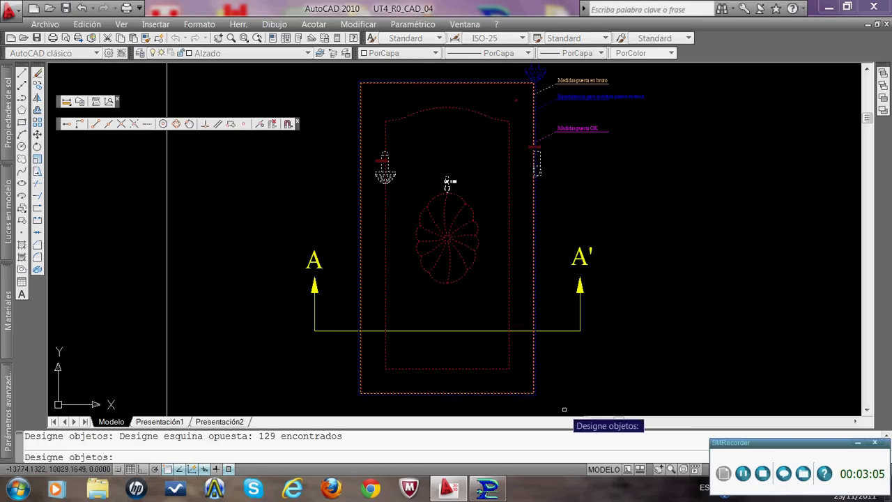
{"action": "key", "text": "Return"}
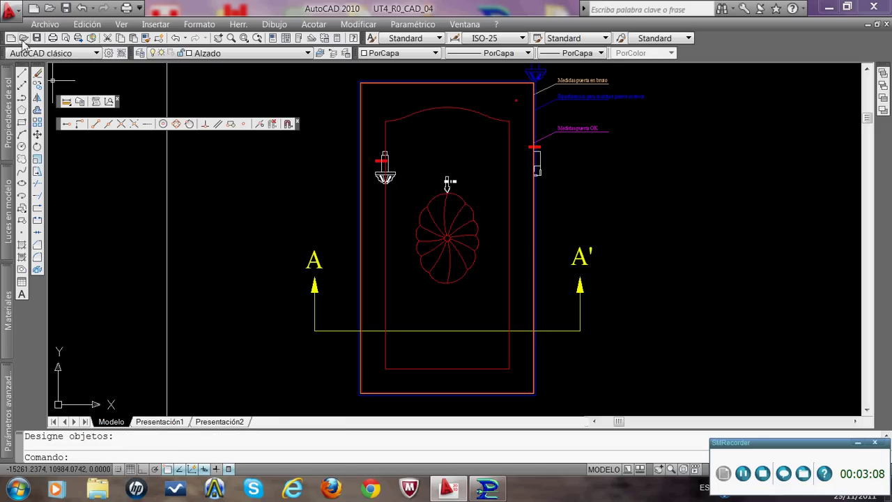
Step: Start a new drawing, Dibujo2, from the acadiso.dwt template
{"action": "left_click", "coordinate": [11, 39]}
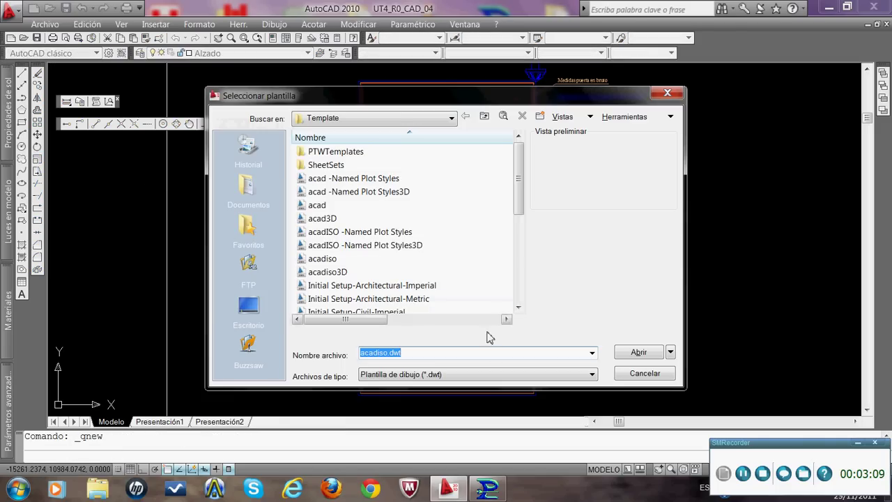
{"action": "left_click", "coordinate": [636, 352]}
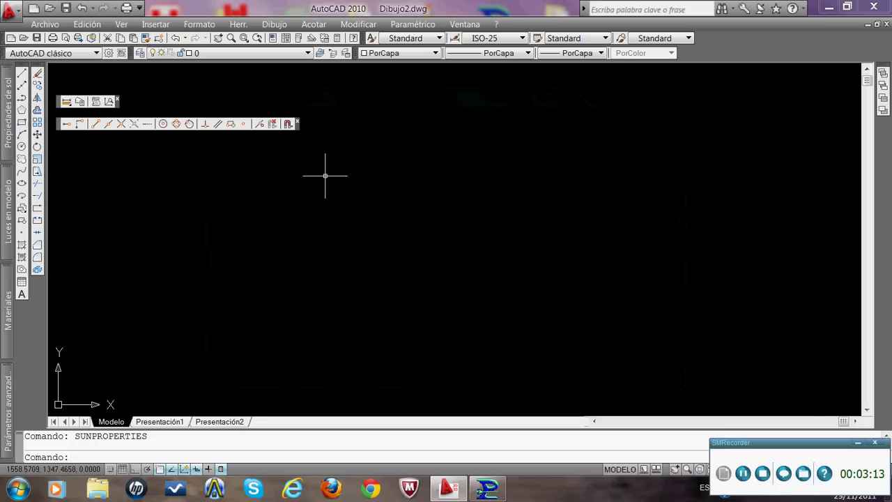
{"action": "scroll", "coordinate": [326, 175], "scroll_direction": "down", "scroll_amount": 1}
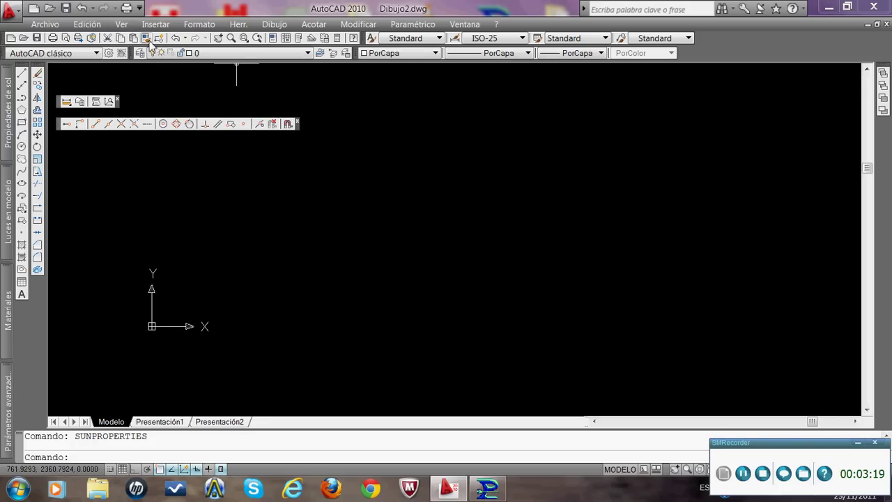
Step: Paste the door elevation into Dibujo2.dwg and zoom in so it fills the view
{"action": "left_click", "coordinate": [134, 39]}
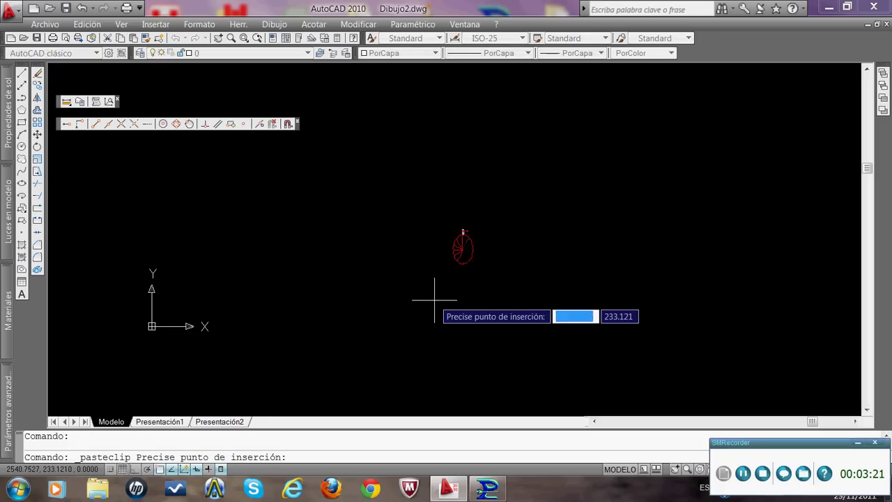
{"action": "left_click", "coordinate": [295, 316]}
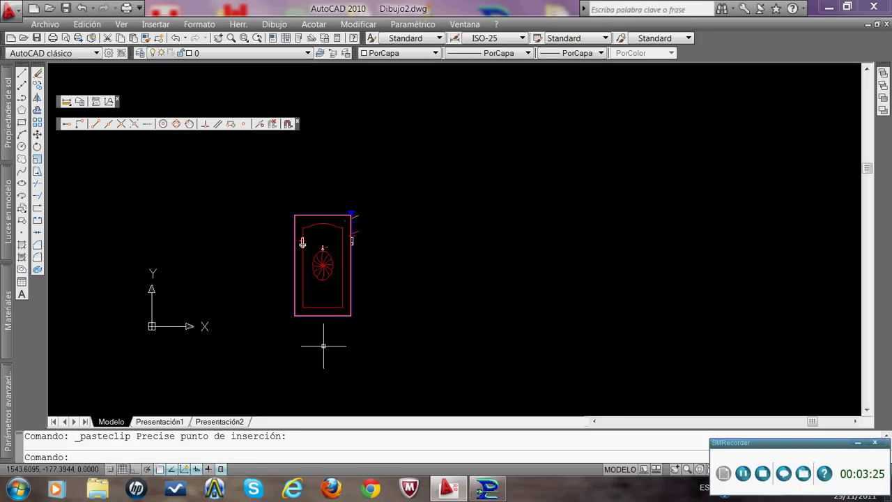
{"action": "left_click", "coordinate": [244, 37]}
{"action": "left_click", "coordinate": [282, 200]}
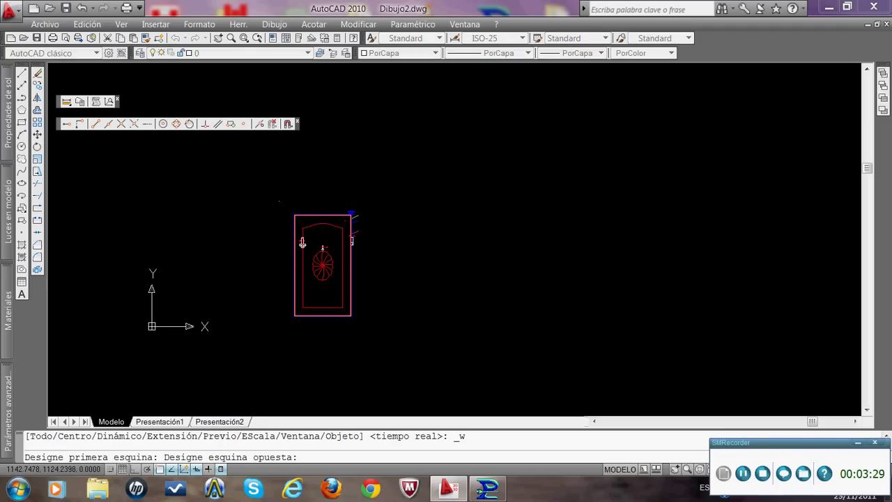
{"action": "left_click", "coordinate": [378, 344]}
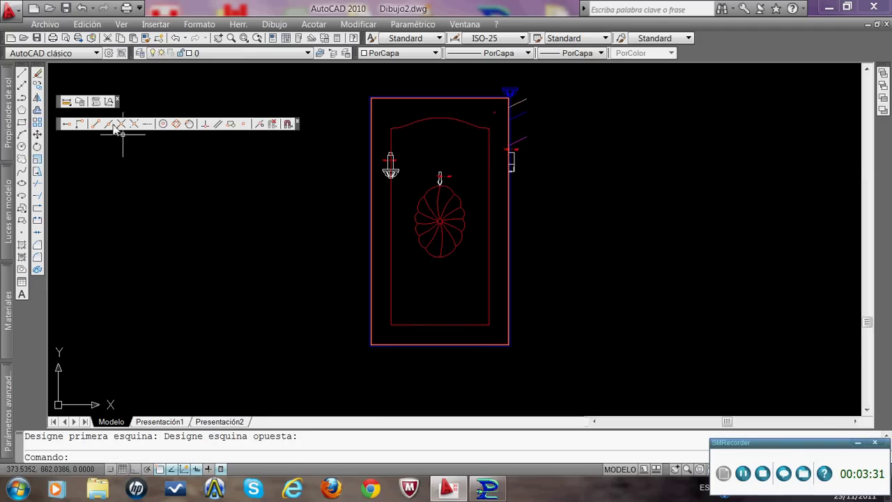
{"action": "left_click", "coordinate": [38, 74]}
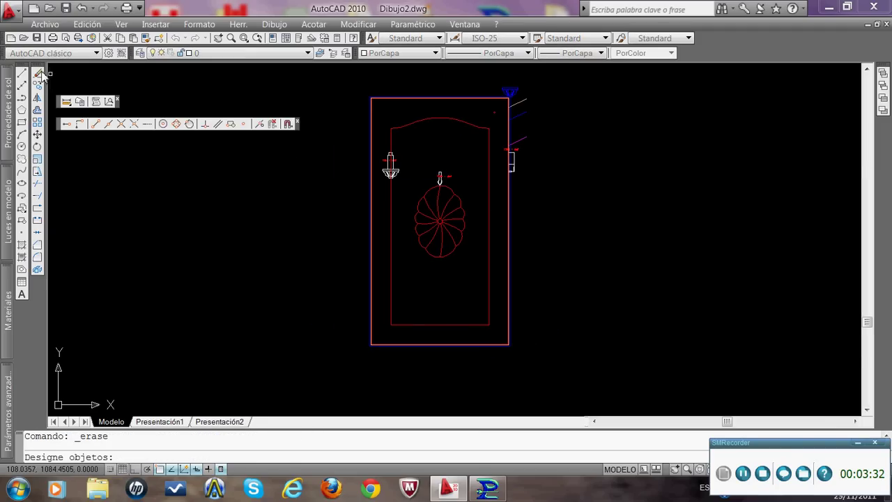
Step: Erase the top-right labels, the left hinge symbol and the handle mark above the rosette
{"action": "left_click", "coordinate": [500, 70]}
{"action": "left_click", "coordinate": [546, 206]}
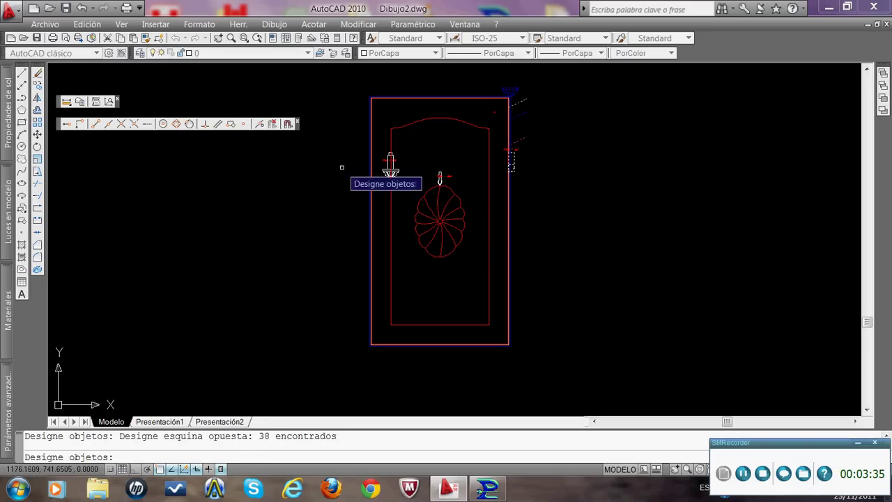
{"action": "left_click", "coordinate": [347, 136]}
{"action": "left_click", "coordinate": [407, 191]}
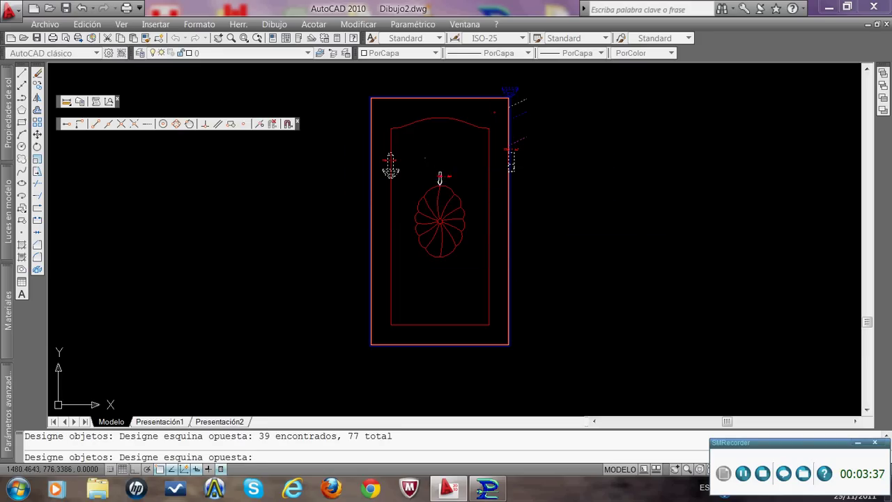
{"action": "left_click", "coordinate": [425, 159]}
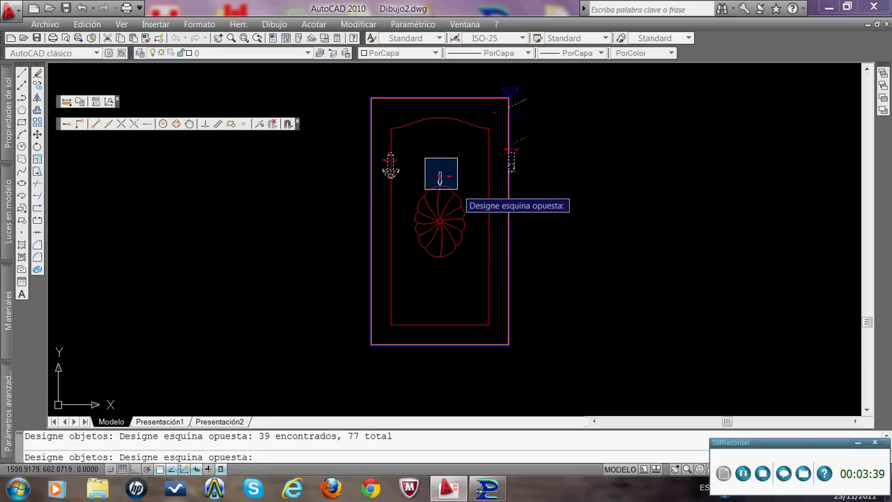
{"action": "left_click", "coordinate": [457, 192]}
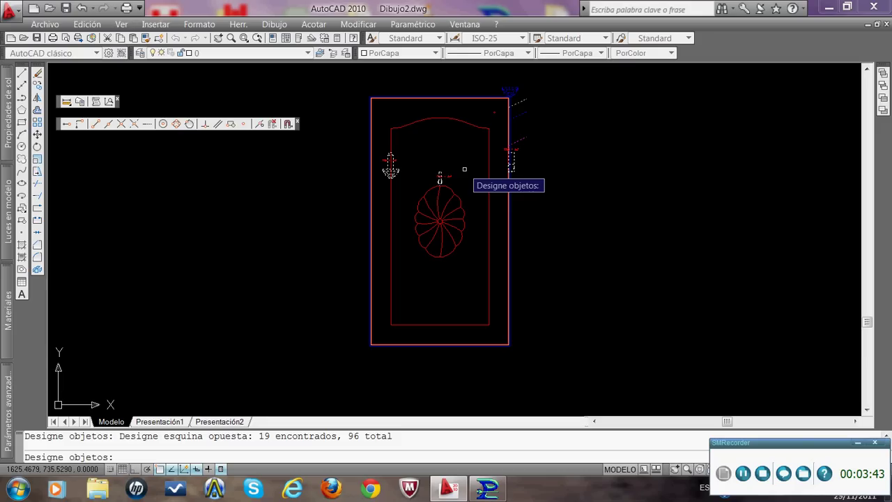
{"action": "key", "text": "Return"}
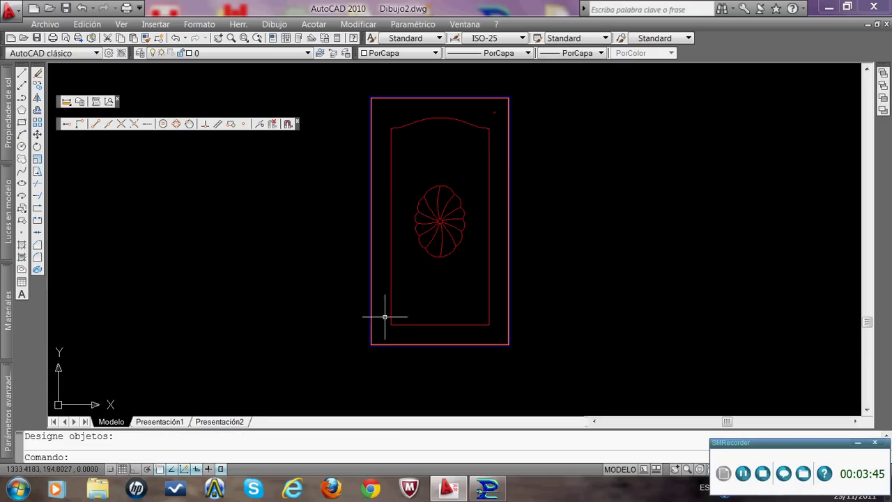
Step: Rotate the whole door 90° about its bottom-left corner, using Ortho to lock the angle
{"action": "left_click", "coordinate": [37, 147]}
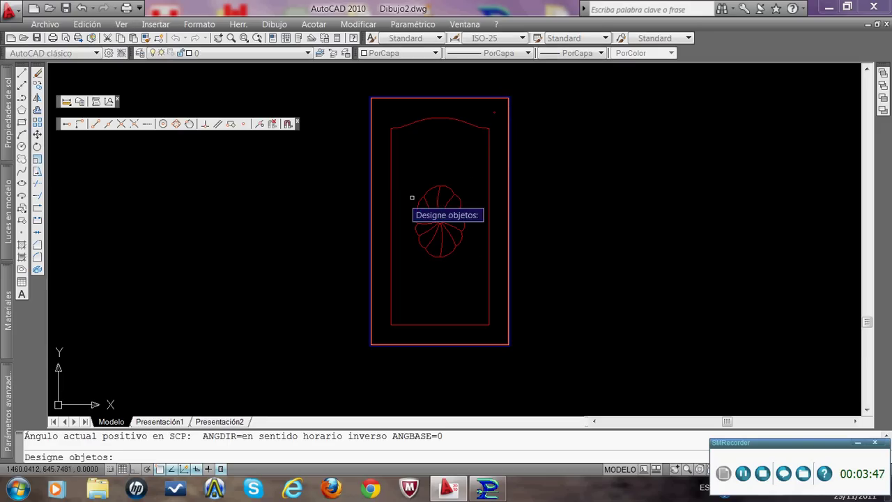
{"action": "left_click", "coordinate": [356, 81]}
{"action": "left_click", "coordinate": [528, 369]}
{"action": "key", "text": "Return"}
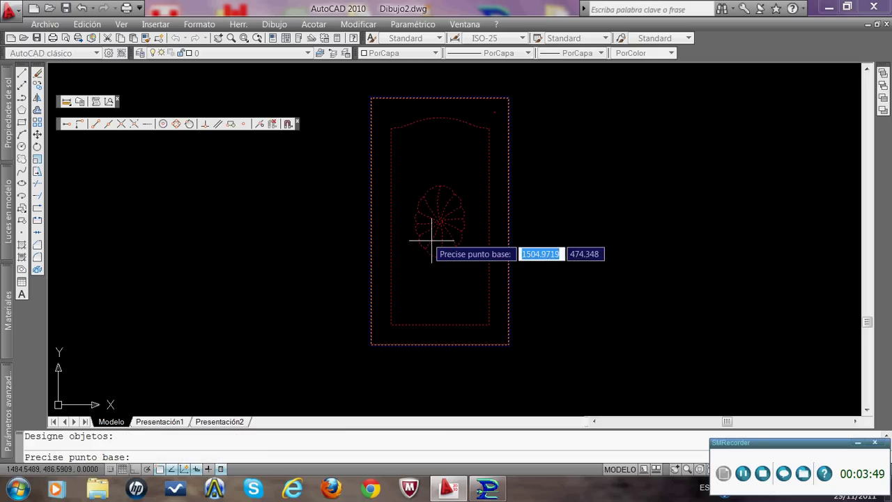
{"action": "left_click", "coordinate": [391, 325]}
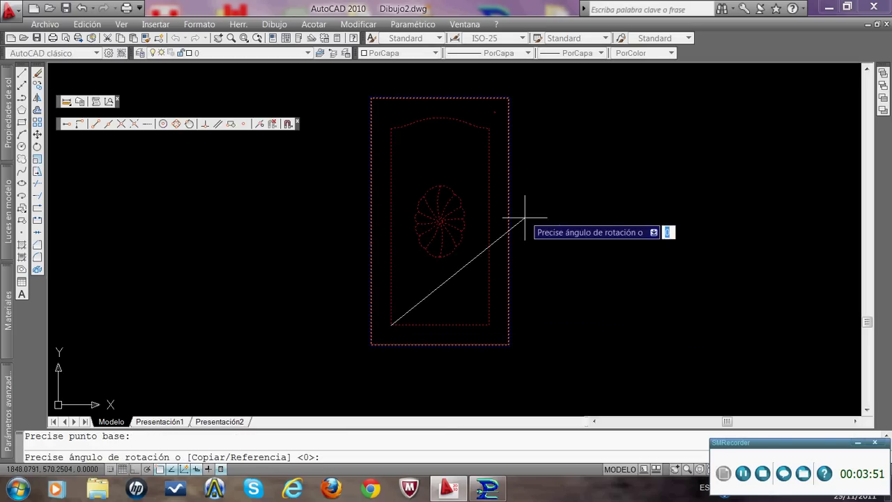
{"action": "left_click", "coordinate": [135, 470]}
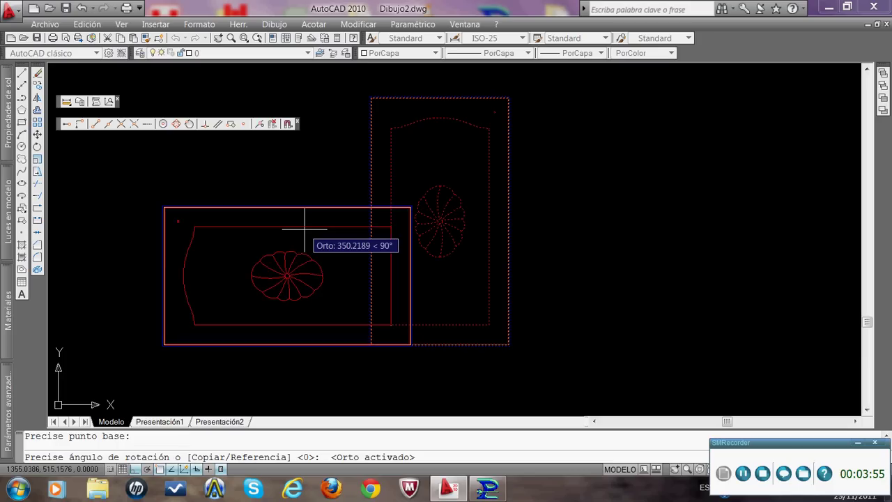
{"action": "left_click", "coordinate": [326, 175]}
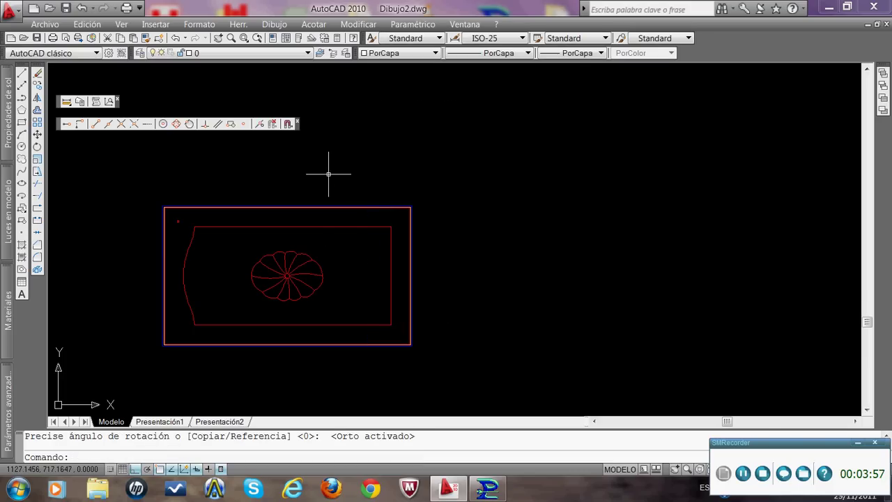
{"action": "scroll", "coordinate": [342, 192], "scroll_direction": "down", "scroll_amount": 3}
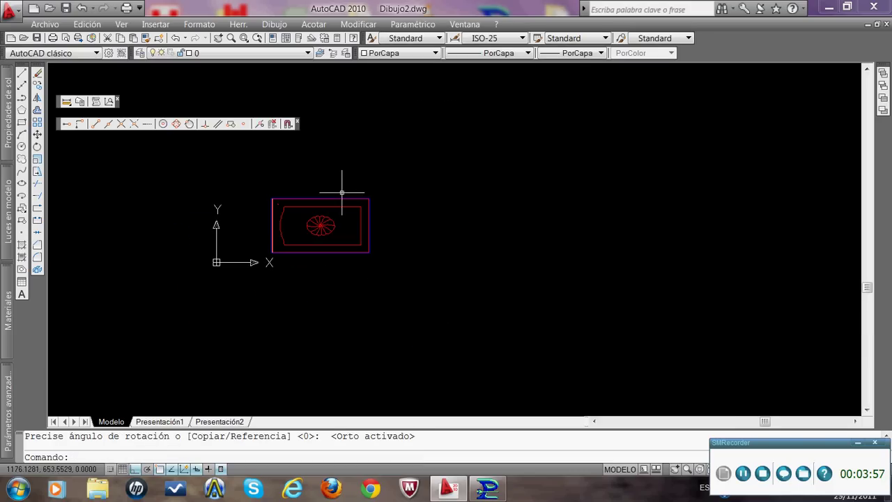
Step: Zoom a window around the rotated door contours
{"action": "left_click", "coordinate": [244, 40]}
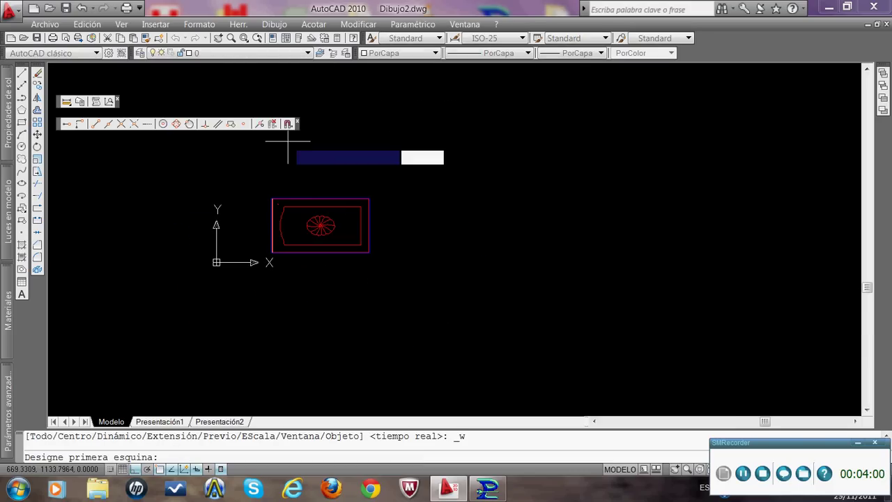
{"action": "left_click", "coordinate": [260, 189]}
{"action": "left_click", "coordinate": [375, 268]}
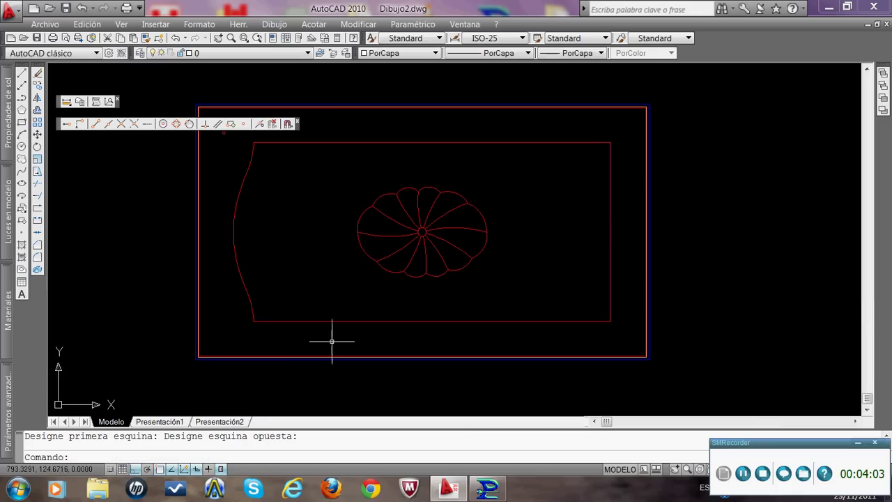
Step: Move the whole door so its lower-left corner sits at the 0,0 origin
{"action": "left_click", "coordinate": [38, 135]}
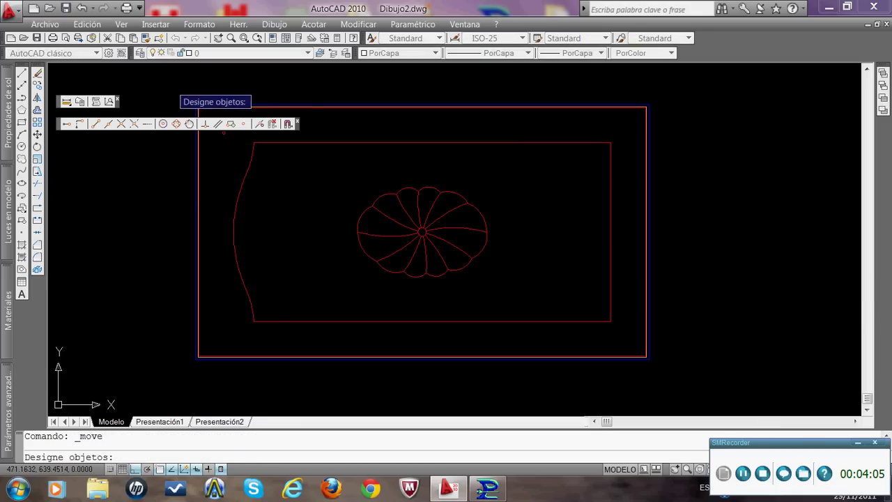
{"action": "left_click", "coordinate": [171, 85]}
{"action": "left_click", "coordinate": [678, 375]}
{"action": "key", "text": "Return"}
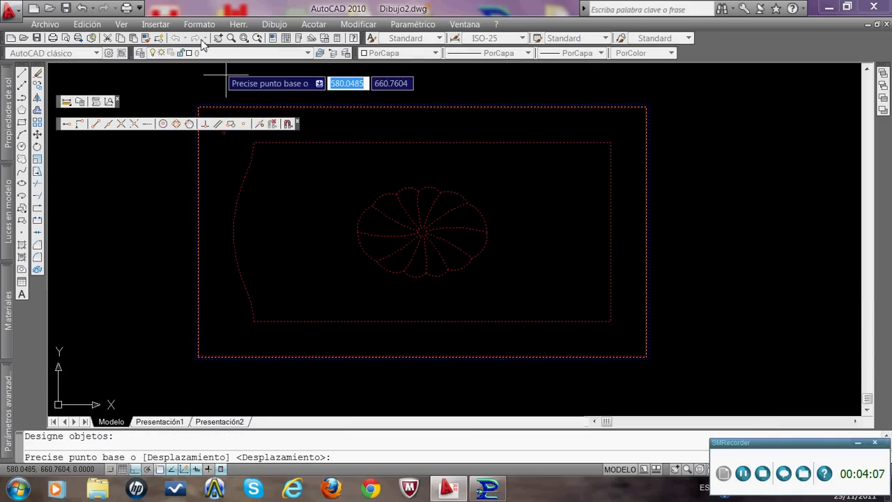
{"action": "left_click", "coordinate": [244, 38]}
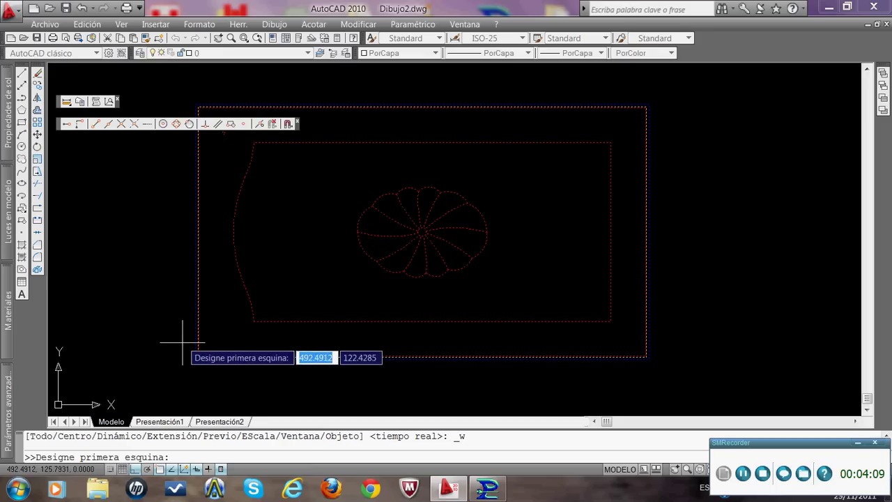
{"action": "left_click", "coordinate": [188, 334]}
{"action": "left_click", "coordinate": [232, 366]}
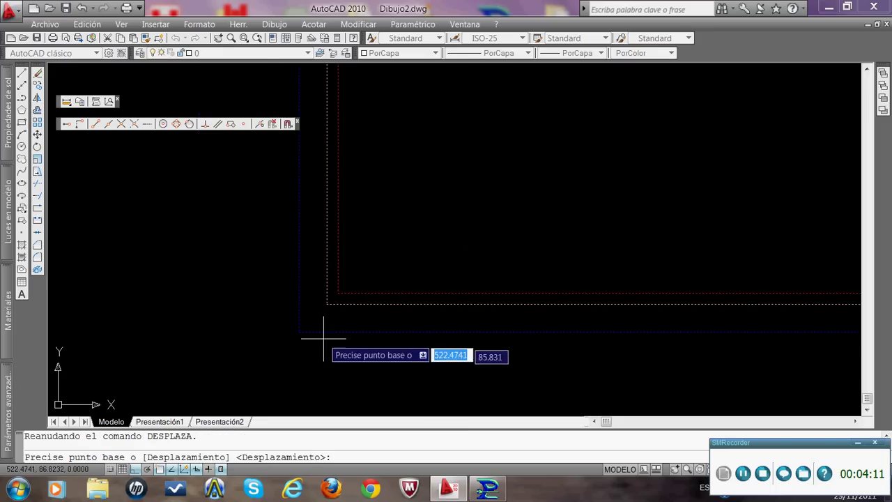
{"action": "left_click", "coordinate": [327, 304]}
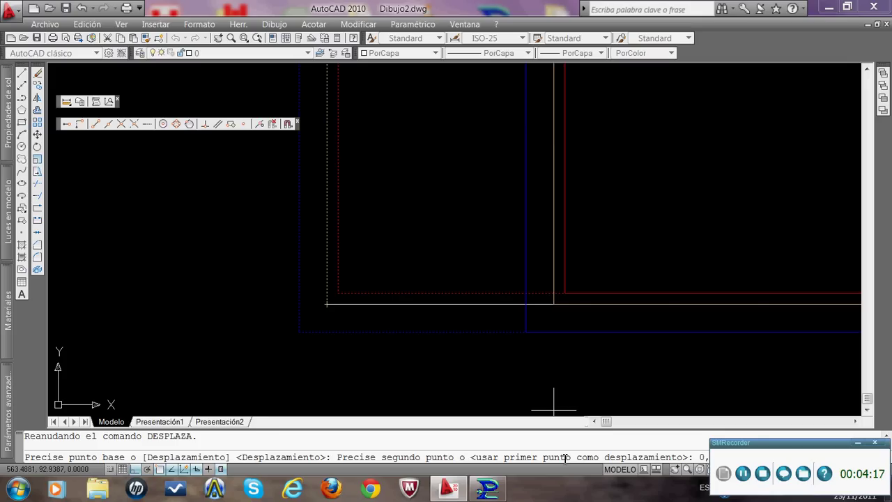
{"action": "type", "text": "0"}
{"action": "key", "text": "Return"}
Step: Zoom out, then window-zoom so the moved door fills the view
{"action": "scroll", "coordinate": [458, 323], "scroll_direction": "down", "scroll_amount": 3}
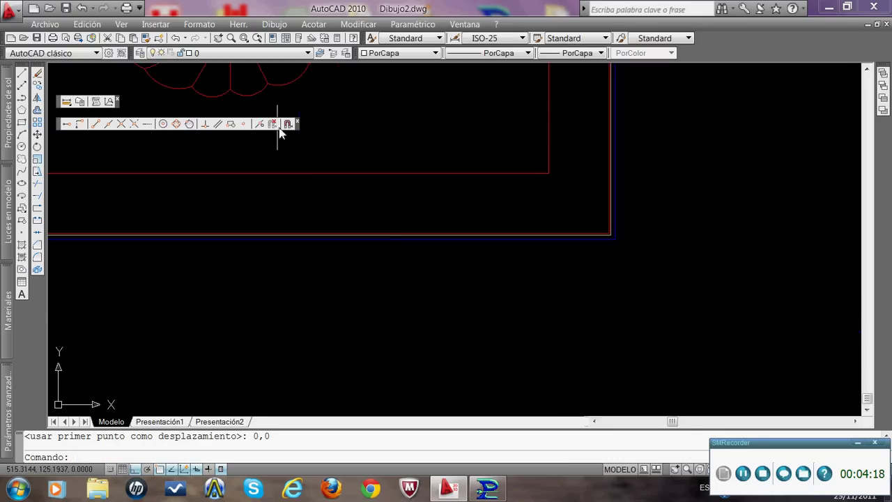
{"action": "scroll", "coordinate": [402, 209], "scroll_direction": "down", "scroll_amount": 3}
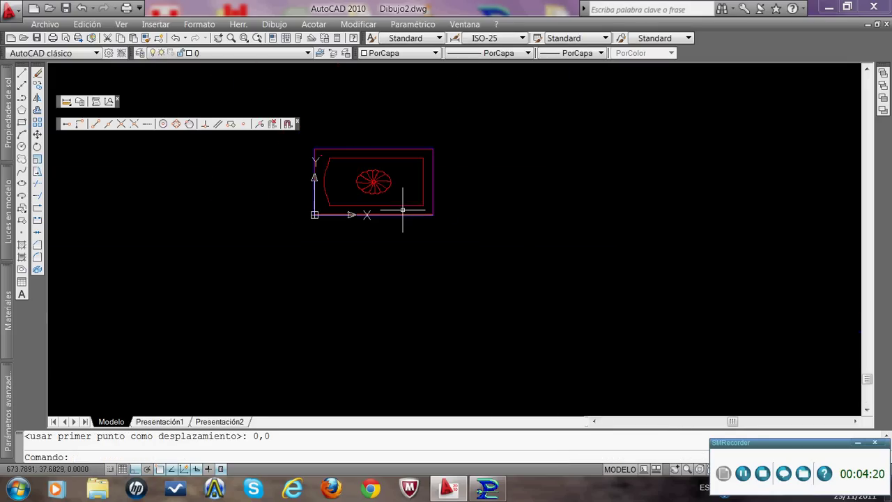
{"action": "left_click", "coordinate": [244, 39]}
{"action": "left_click", "coordinate": [307, 142]}
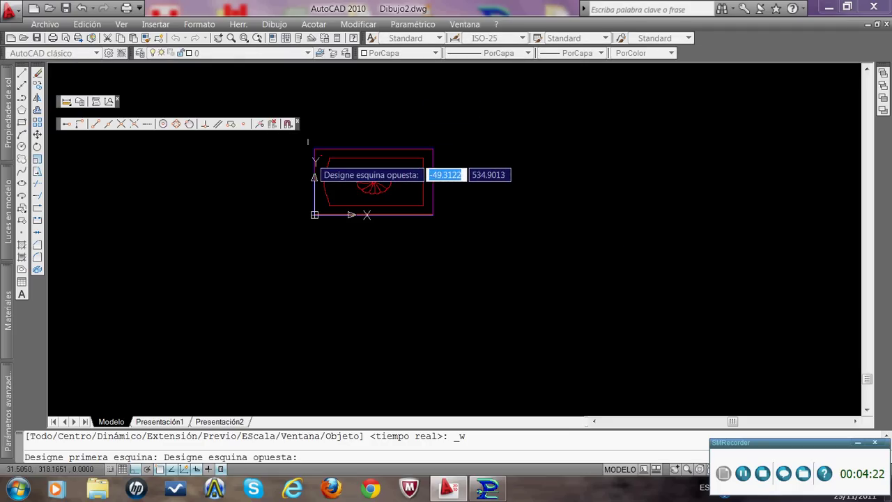
{"action": "left_click", "coordinate": [448, 225]}
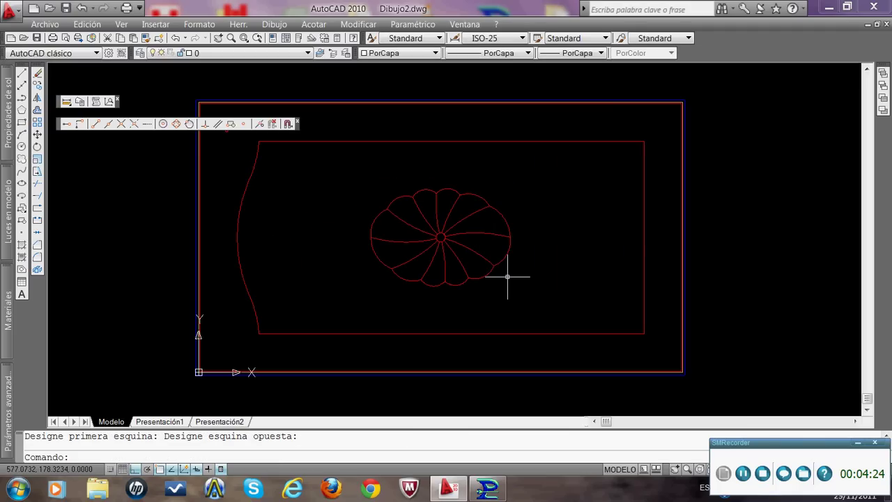
{"action": "left_click", "coordinate": [868, 25]}
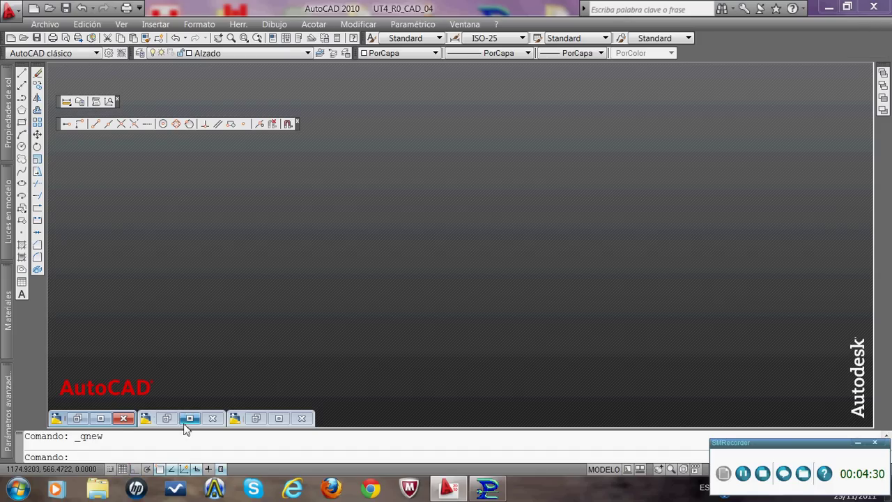
{"action": "left_click", "coordinate": [188, 419]}
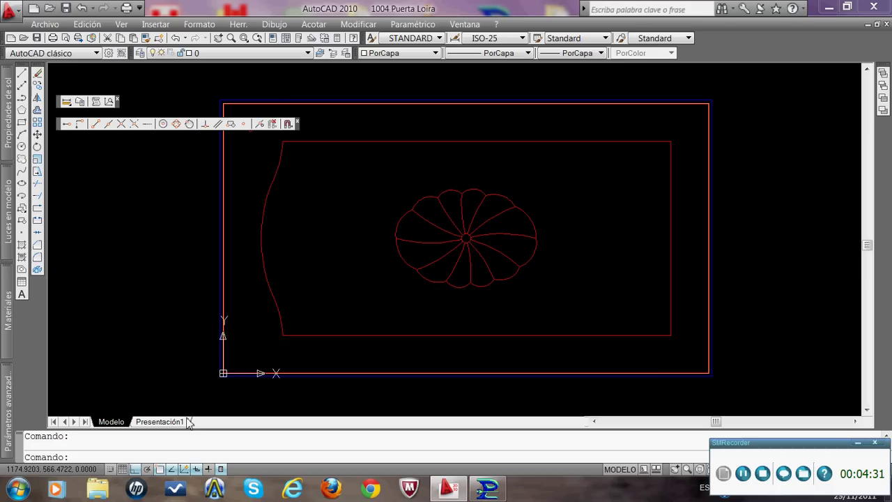
{"action": "left_click", "coordinate": [877, 25]}
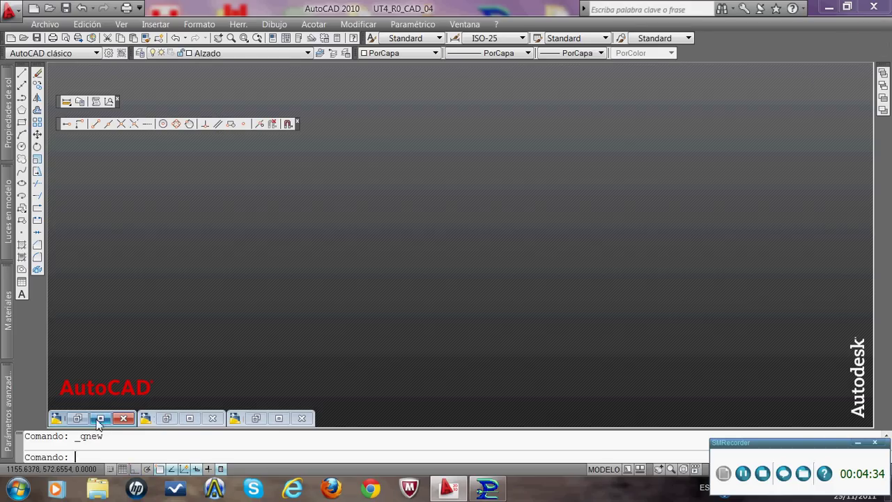
{"action": "left_click", "coordinate": [100, 418]}
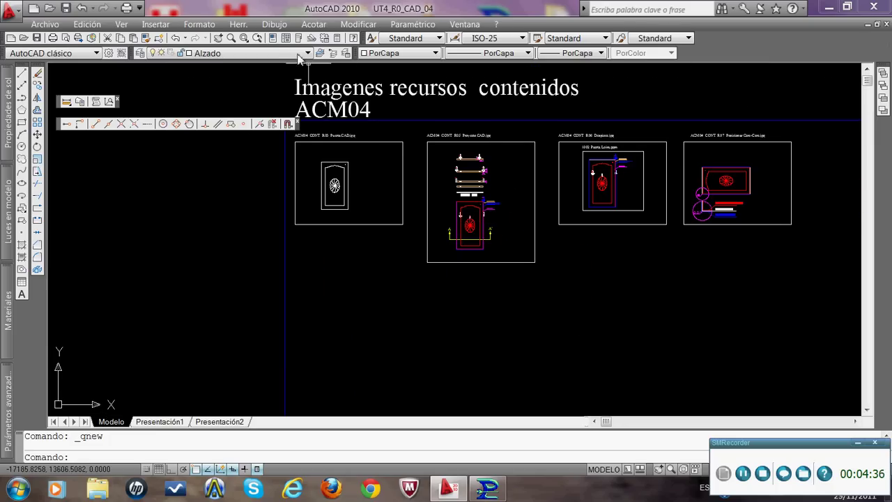
{"action": "left_click", "coordinate": [243, 38]}
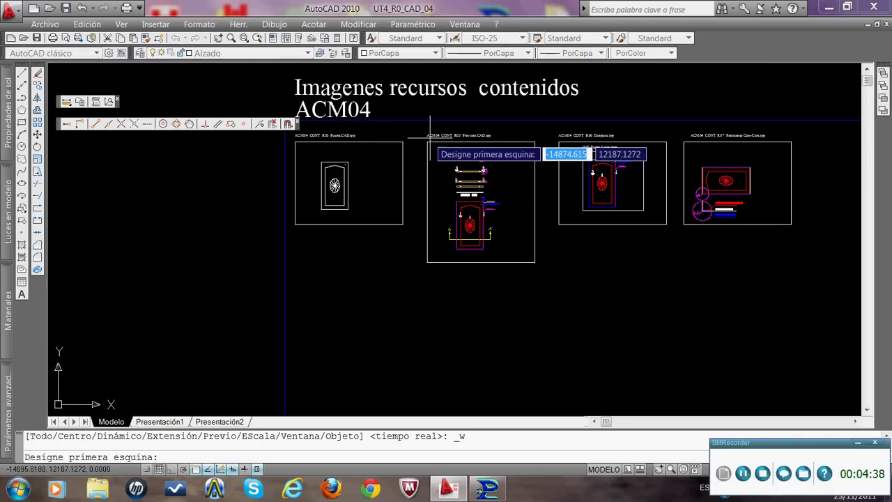
{"action": "left_click", "coordinate": [419, 130]}
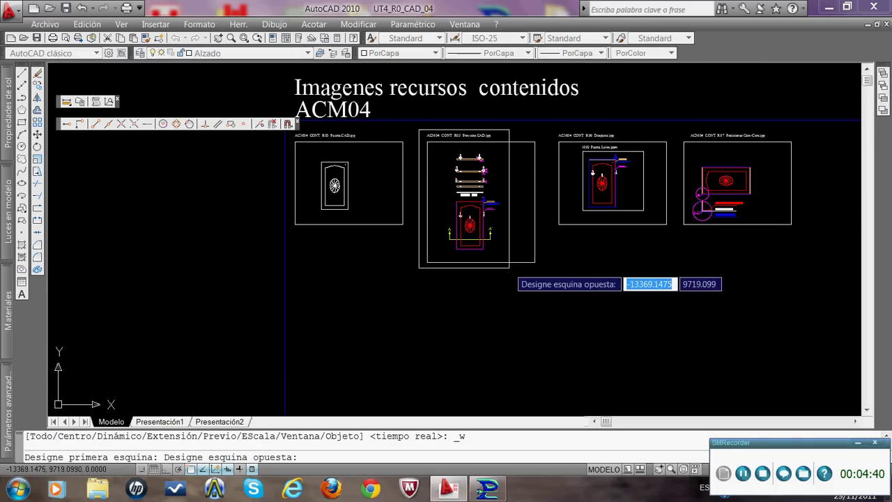
{"action": "left_click", "coordinate": [511, 262]}
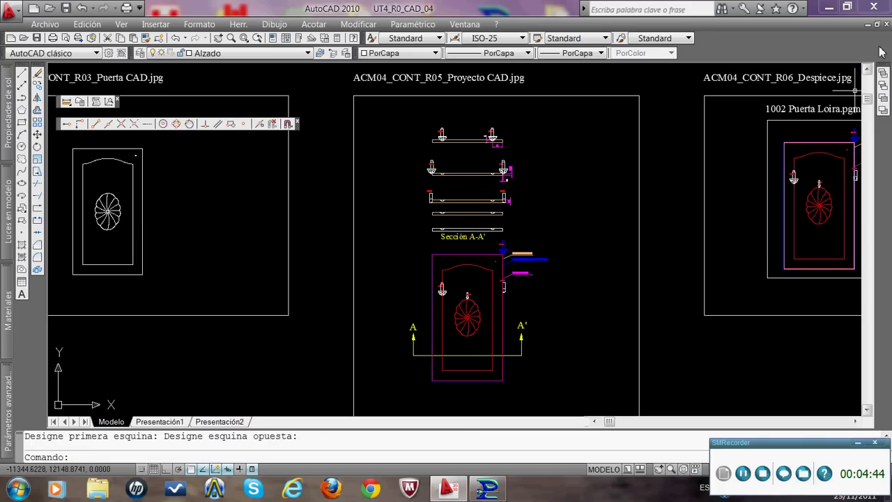
{"action": "left_click", "coordinate": [867, 25]}
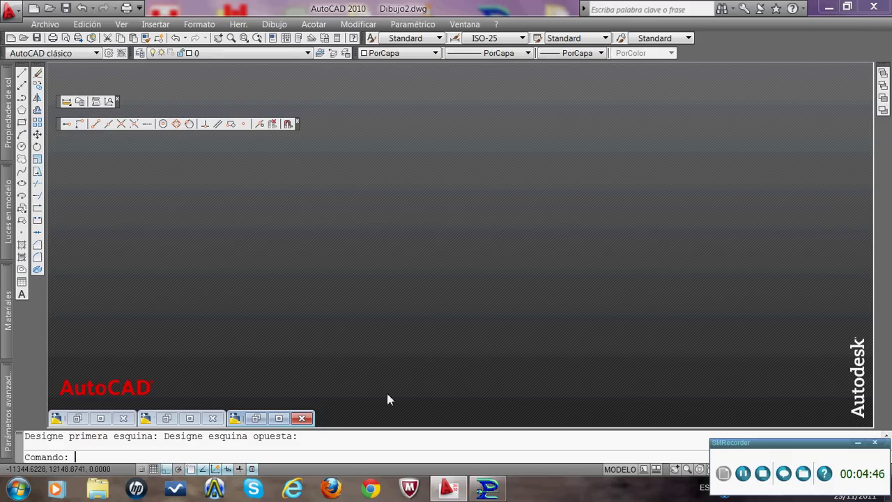
{"action": "left_click", "coordinate": [279, 418]}
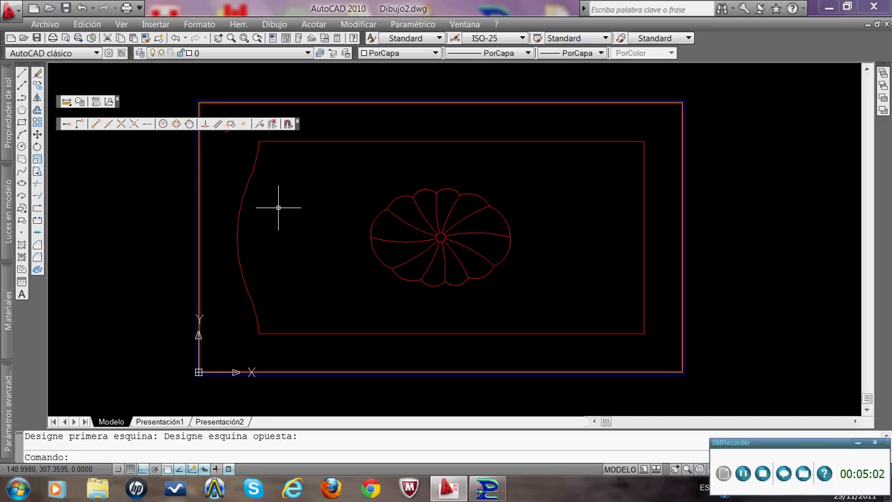
{"action": "left_click", "coordinate": [402, 140]}
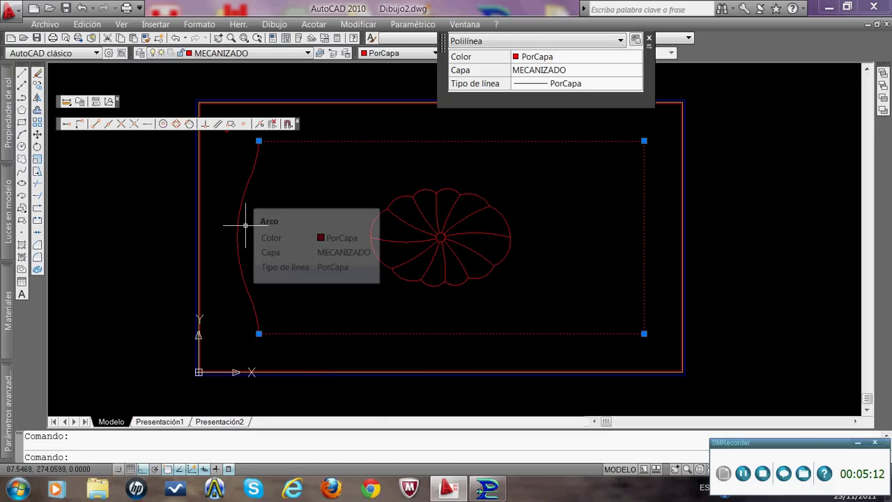
{"action": "mouse_move", "coordinate": [254, 309]}
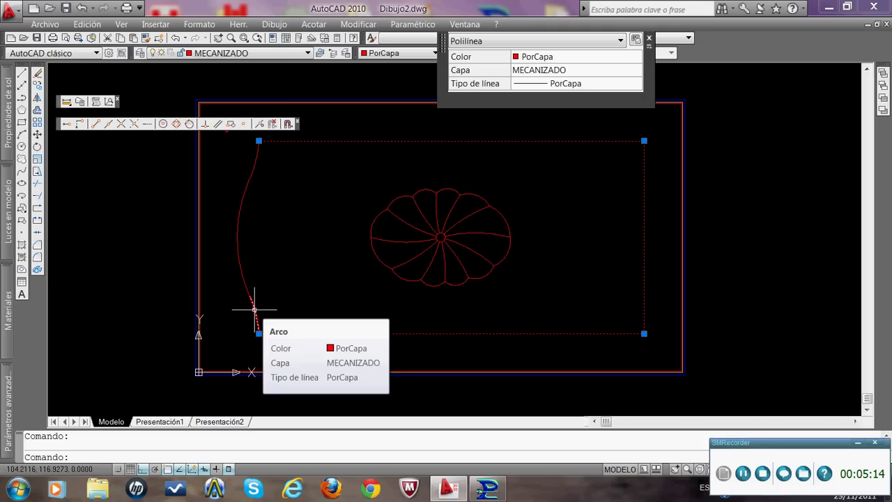
{"action": "key", "text": "Escape"}
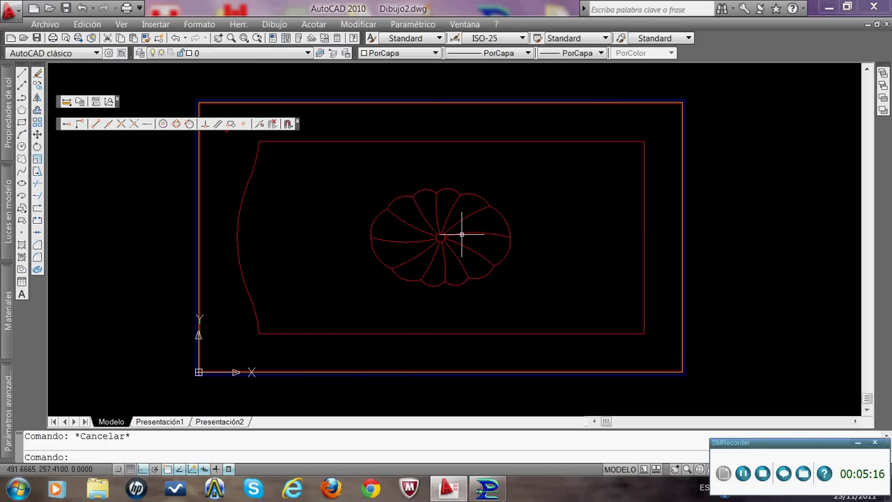
{"action": "left_click", "coordinate": [503, 219]}
{"action": "key", "text": "Escape"}
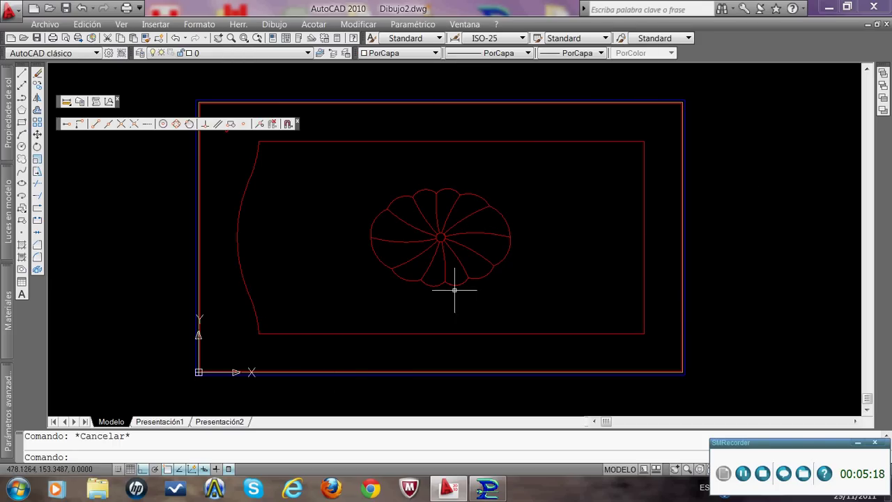
{"action": "left_click", "coordinate": [483, 273]}
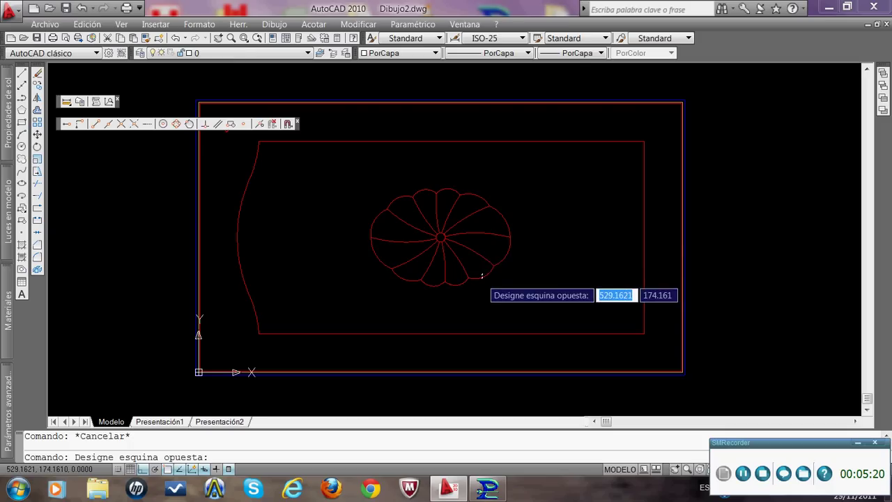
{"action": "left_click", "coordinate": [441, 300]}
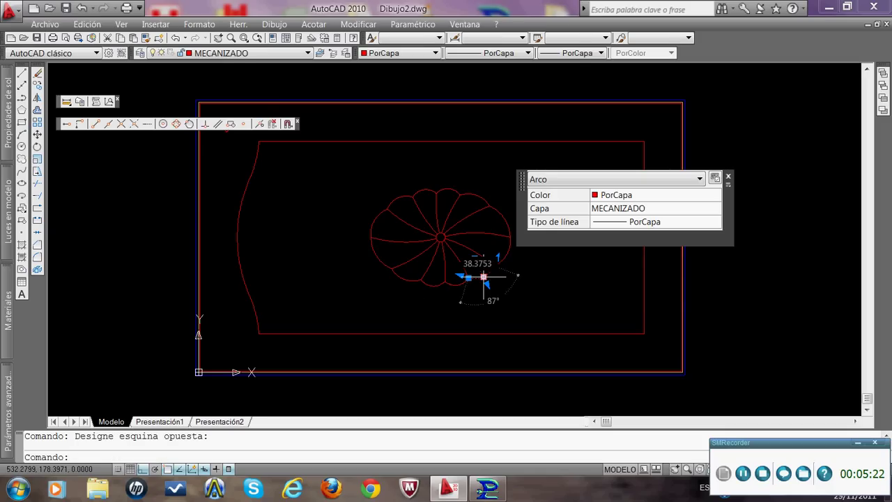
{"action": "key", "text": "Escape"}
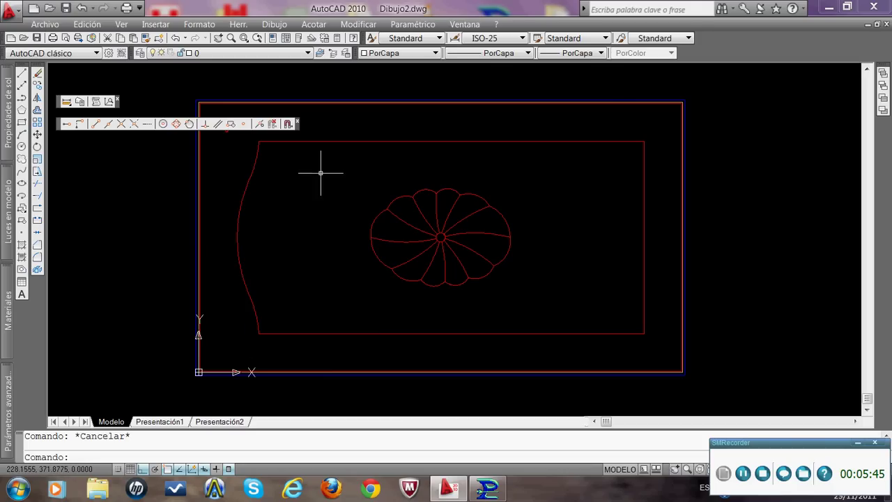
Step: Edit the inner panel rectangle as a polyline and Join the left curve segments to it
{"action": "left_click", "coordinate": [368, 29]}
{"action": "mouse_move", "coordinate": [376, 77]}
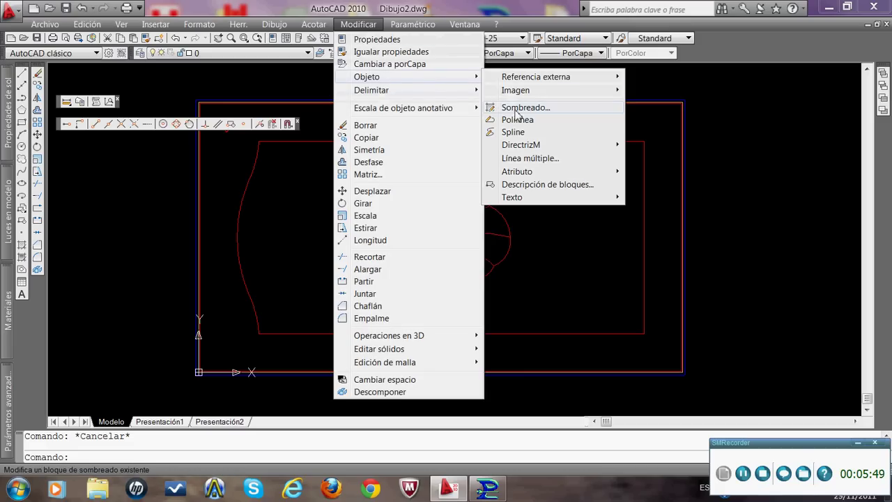
{"action": "left_click", "coordinate": [519, 119]}
{"action": "left_click", "coordinate": [517, 135]}
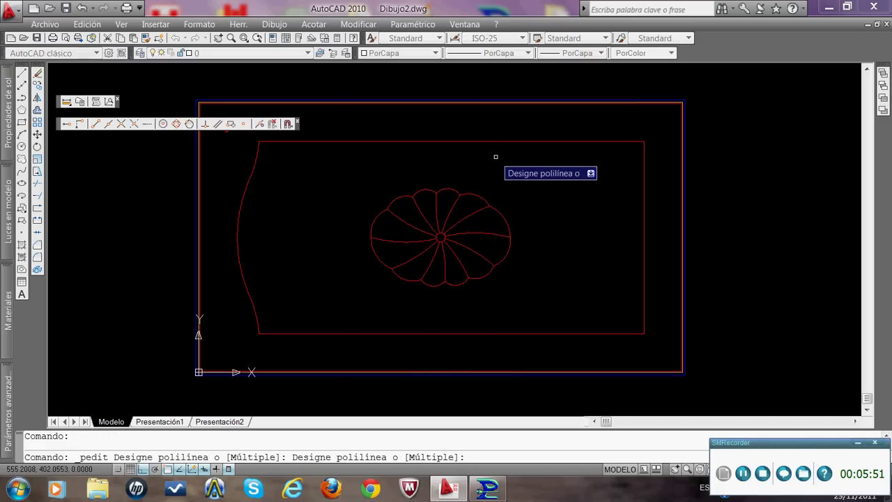
{"action": "left_click", "coordinate": [494, 142]}
{"action": "key", "text": "Down"}
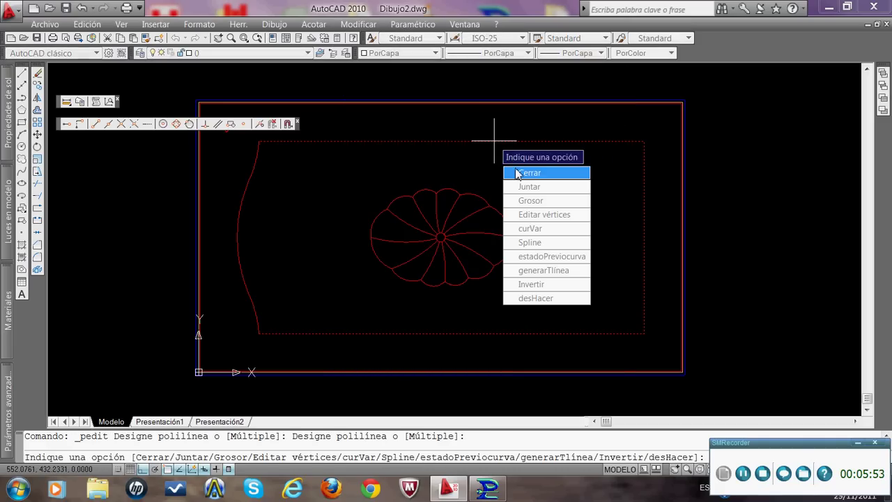
{"action": "key", "text": "Down"}
{"action": "key", "text": "Return"}
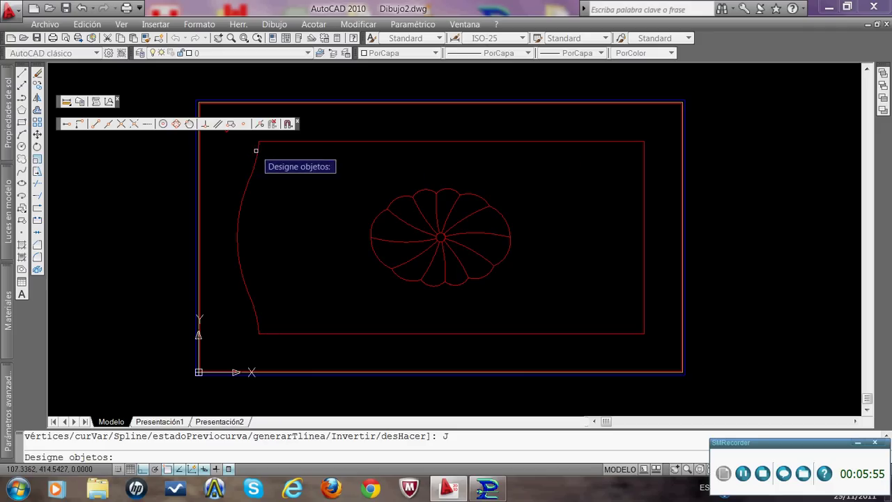
{"action": "left_click", "coordinate": [212, 137]}
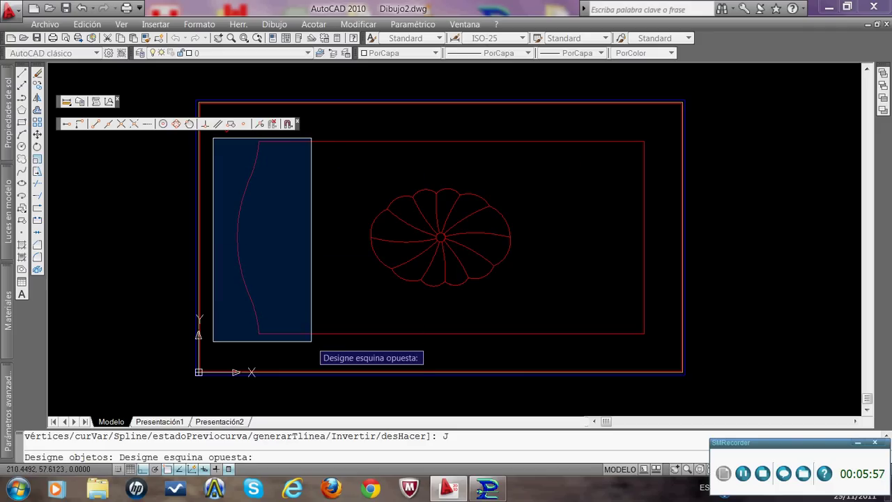
{"action": "left_click", "coordinate": [312, 349]}
{"action": "key", "text": "Return"}
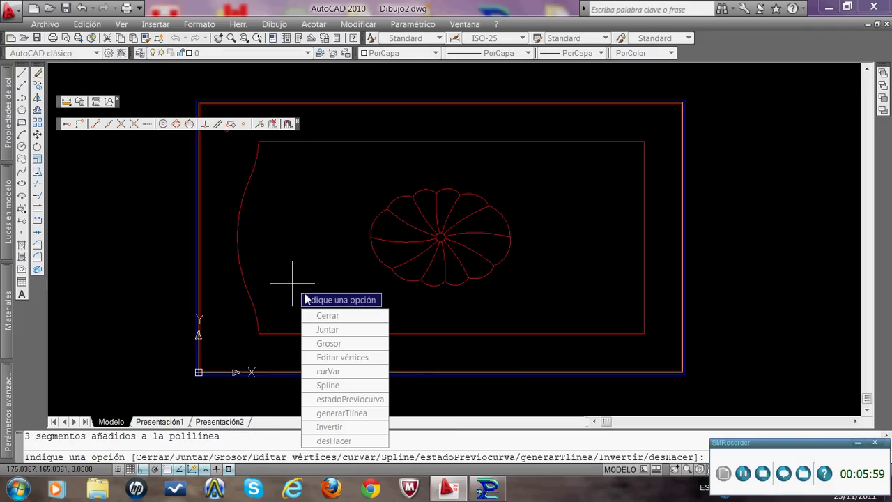
Step: Repeat the Join using a crossing selection over the left curve
{"action": "left_click", "coordinate": [333, 333]}
{"action": "left_click", "coordinate": [263, 234]}
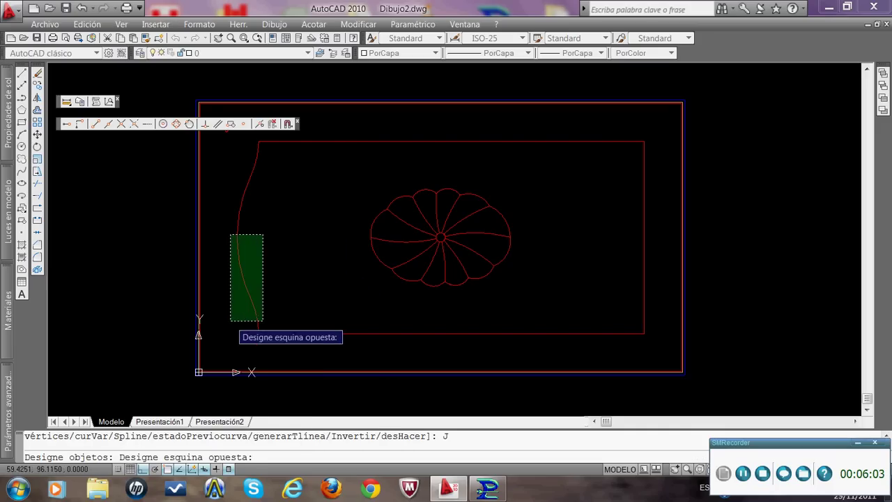
{"action": "left_click", "coordinate": [230, 321]}
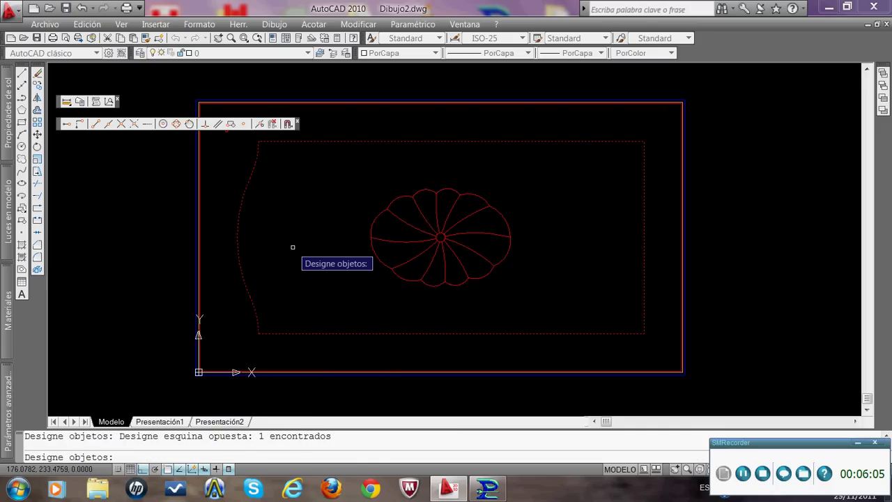
{"action": "key", "text": "Return"}
{"action": "key", "text": "Return"}
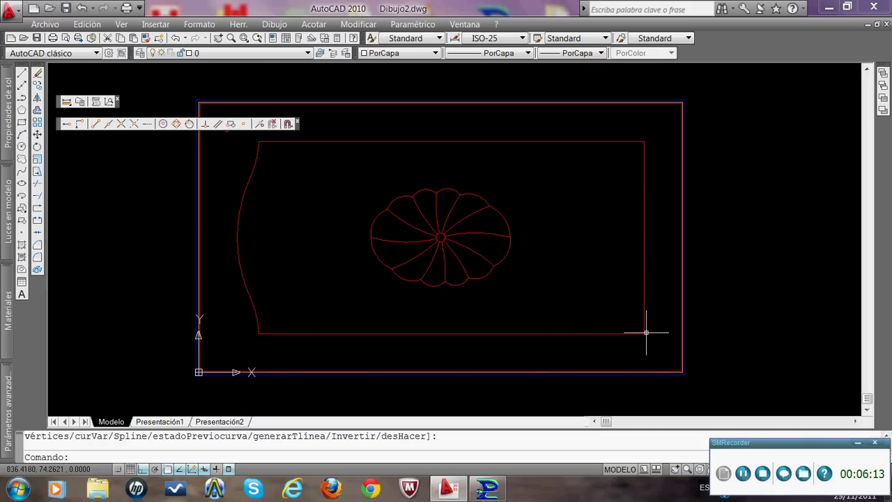
Step: Select the panel polyline to confirm the left curve is now part of it
{"action": "left_click", "coordinate": [541, 136]}
{"action": "left_click", "coordinate": [258, 148]}
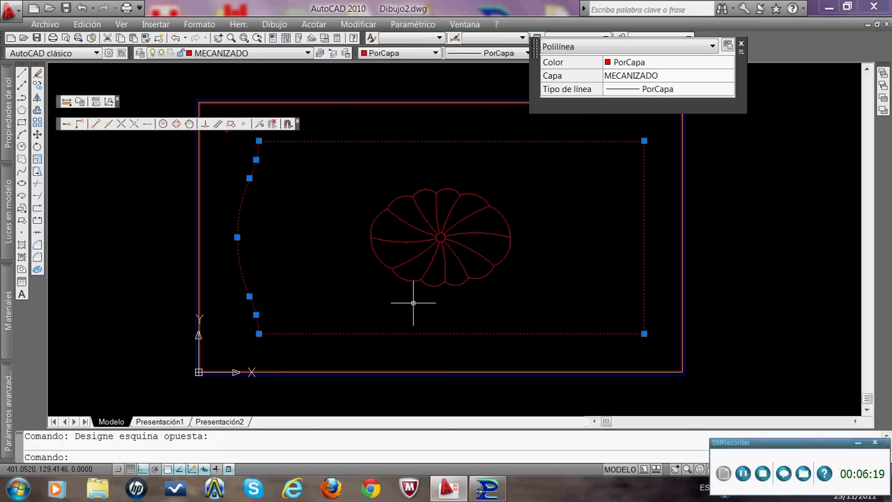
{"action": "key", "text": "Escape"}
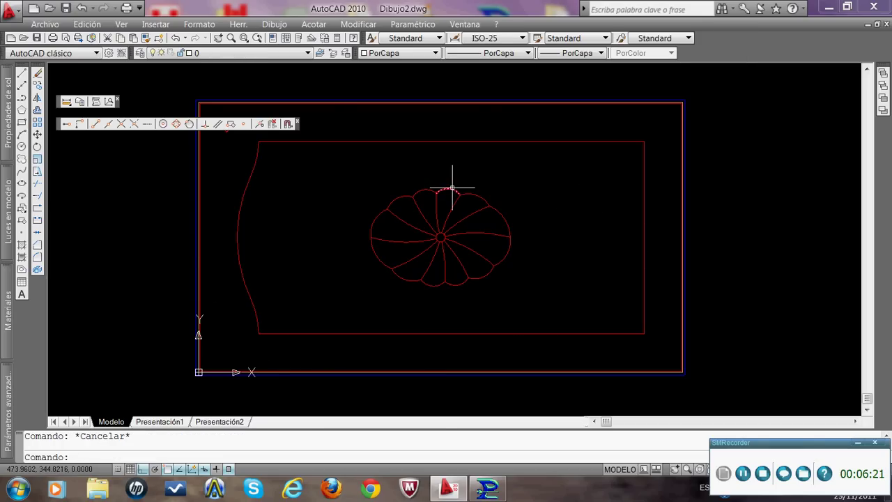
{"action": "left_click", "coordinate": [358, 24]}
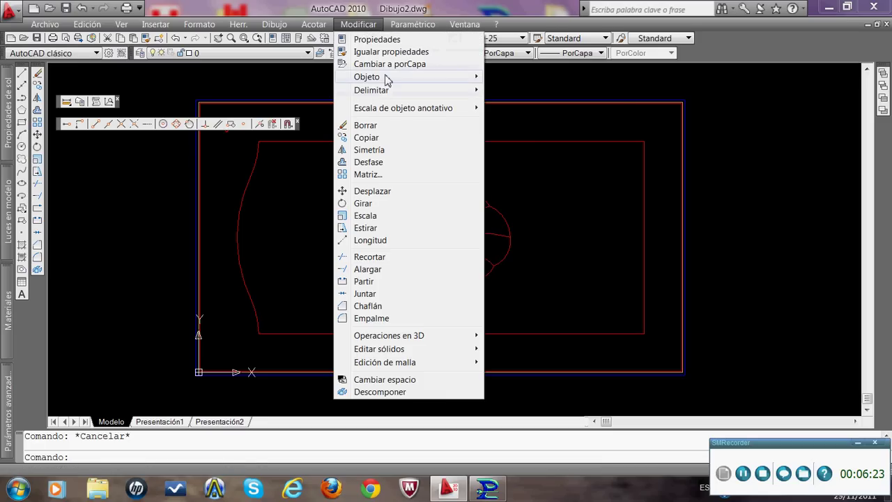
Step: Convert one rosette arc into a polyline with PEDIT
{"action": "mouse_move", "coordinate": [367, 76]}
{"action": "left_click", "coordinate": [524, 118]}
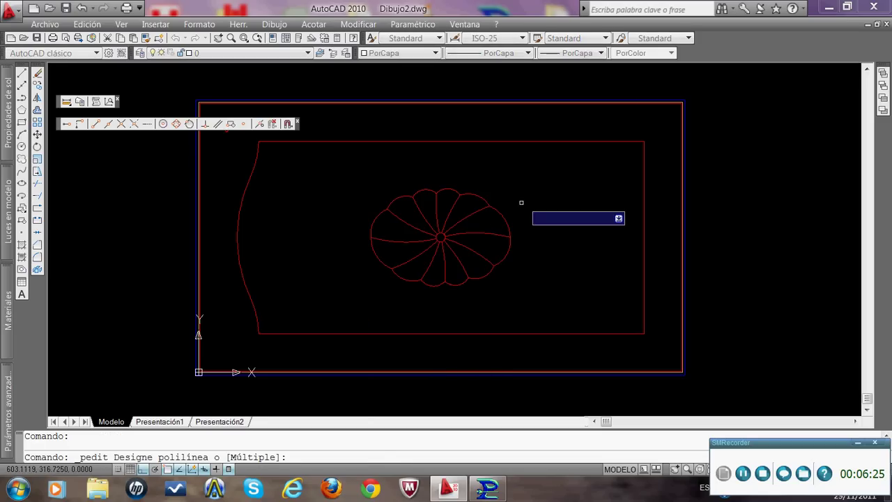
{"action": "left_click", "coordinate": [479, 196]}
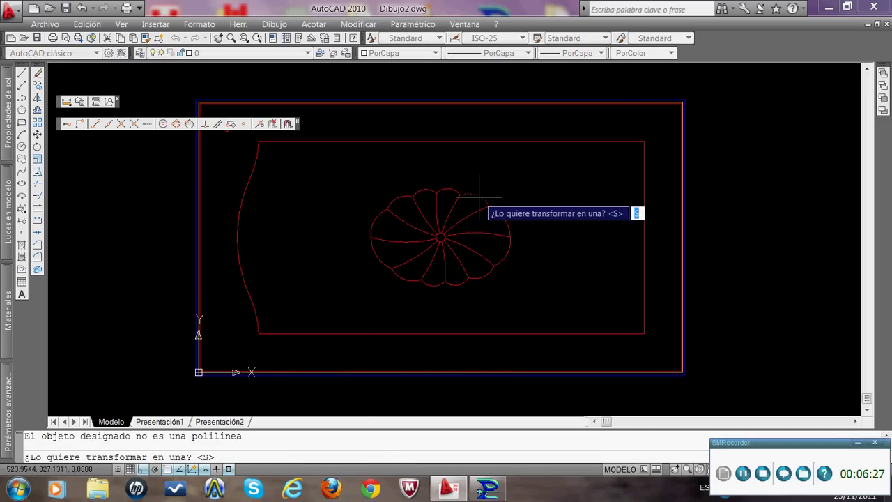
{"action": "key", "text": "Return"}
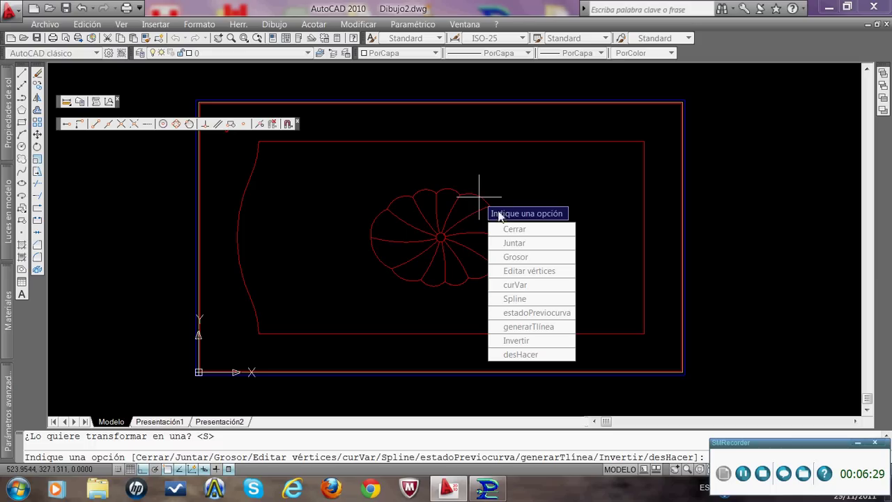
Step: Join the top, right, lower and left flower arcs into that polyline
{"action": "left_click", "coordinate": [531, 243]}
{"action": "left_click", "coordinate": [369, 182]}
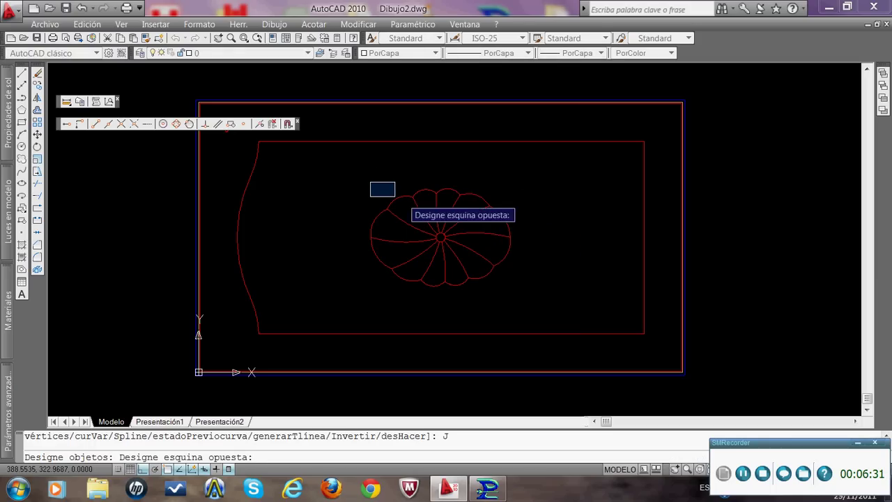
{"action": "left_click", "coordinate": [499, 201]}
{"action": "left_click", "coordinate": [480, 180]}
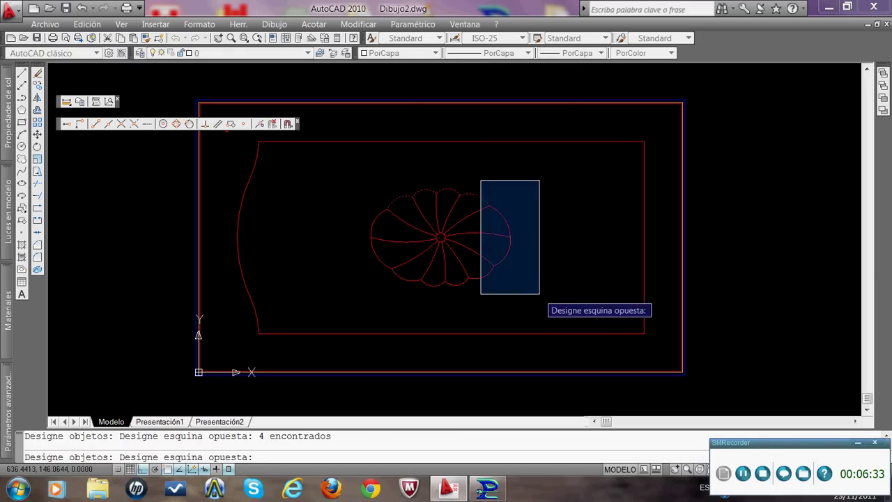
{"action": "left_click", "coordinate": [541, 297]}
{"action": "left_click", "coordinate": [362, 257]}
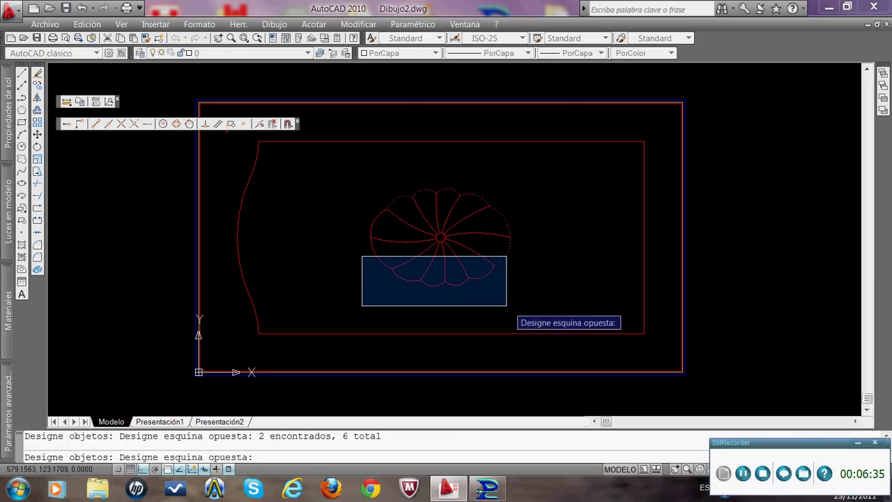
{"action": "left_click", "coordinate": [526, 309]}
{"action": "left_click", "coordinate": [345, 179]}
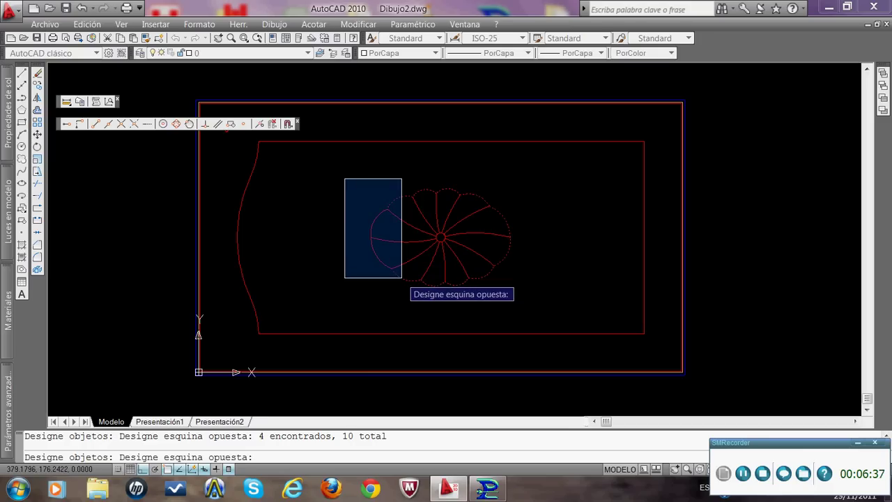
{"action": "left_click", "coordinate": [402, 278]}
{"action": "key", "text": "Return"}
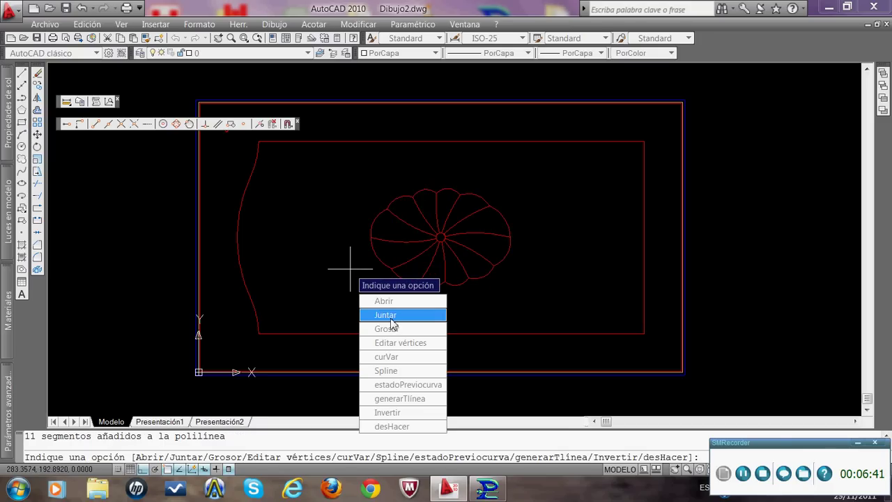
Step: Try another join on the closed flower outline, then cancel the polyline edit
{"action": "key", "text": "Return"}
{"action": "key", "text": "Return"}
{"action": "key", "text": "Return"}
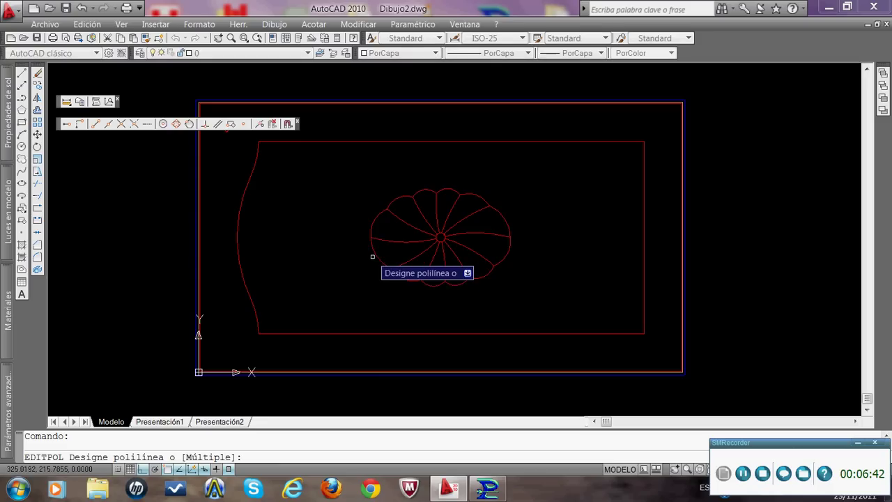
{"action": "left_click", "coordinate": [375, 257]}
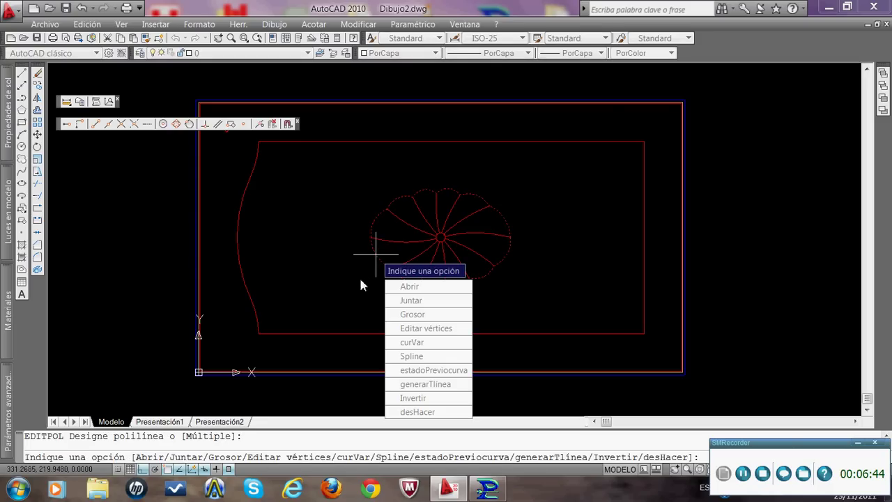
{"action": "key", "text": "Escape"}
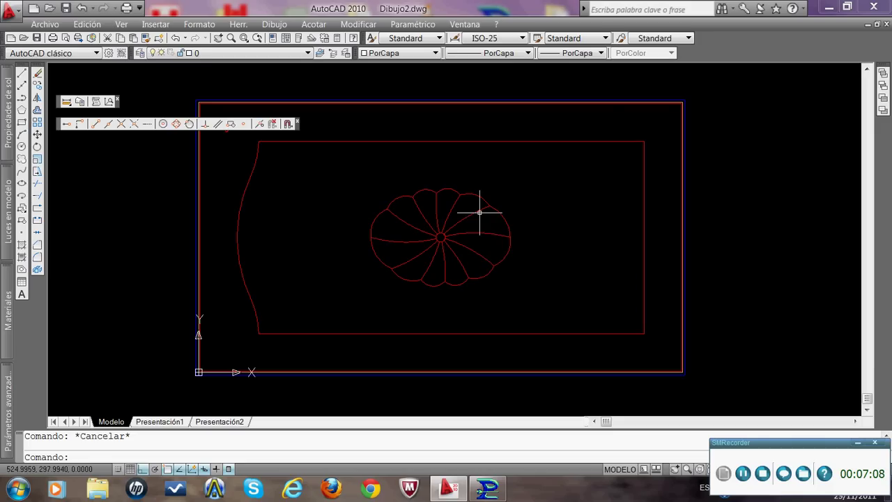
Step: Window-zoom tightly around the flower rosette to inspect its joined outline, then cancel
{"action": "left_click", "coordinate": [242, 39]}
{"action": "left_click", "coordinate": [344, 170]}
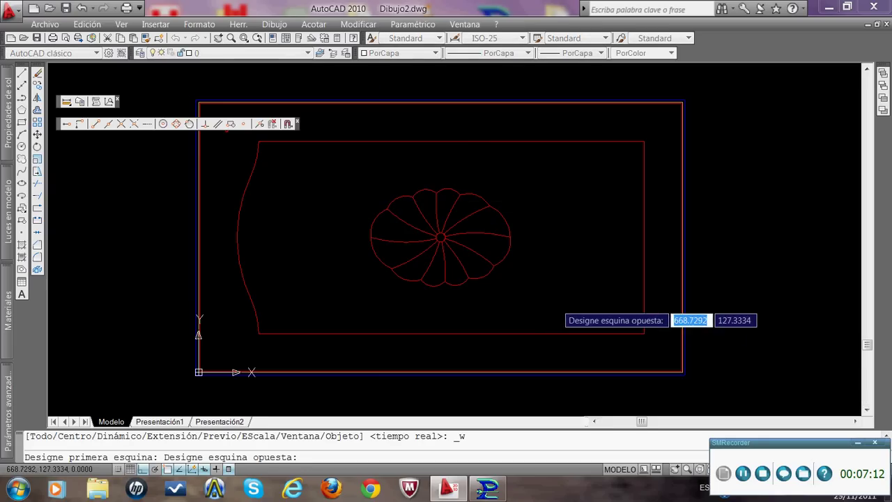
{"action": "left_click", "coordinate": [559, 306]}
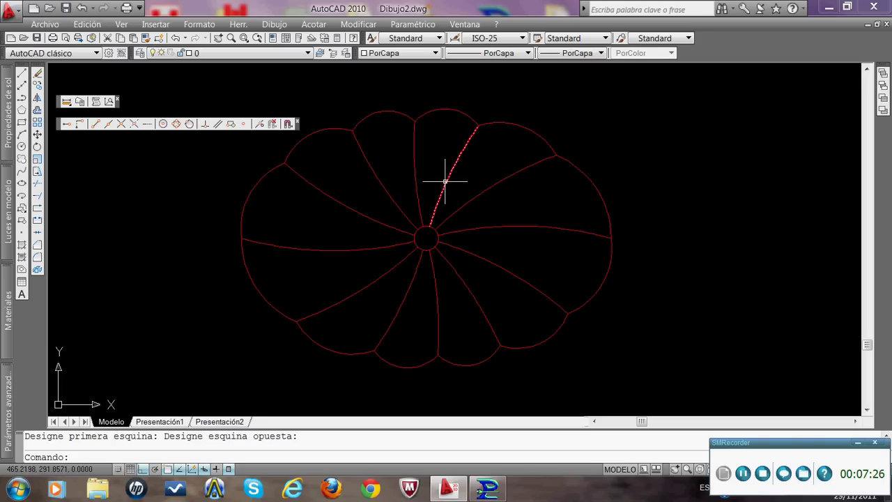
{"action": "key", "text": "Escape"}
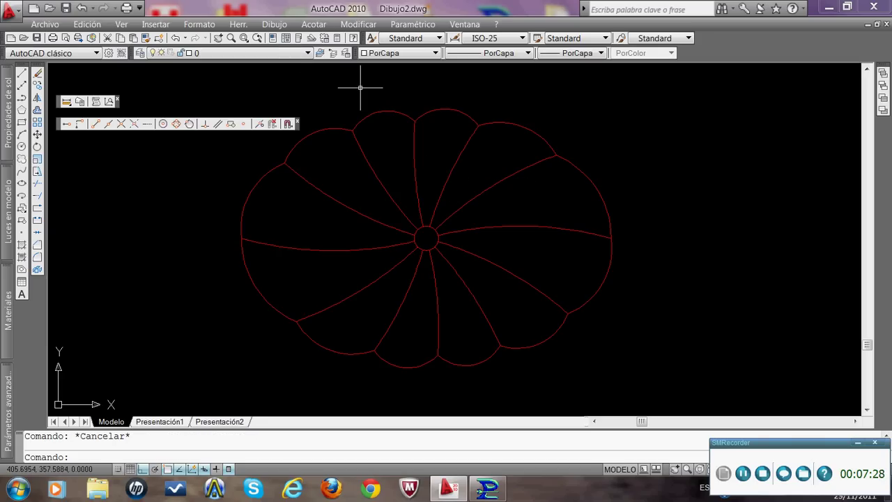
Step: Return to the previous view and window-zoom onto the frame's top-right corner
{"action": "left_click", "coordinate": [257, 38]}
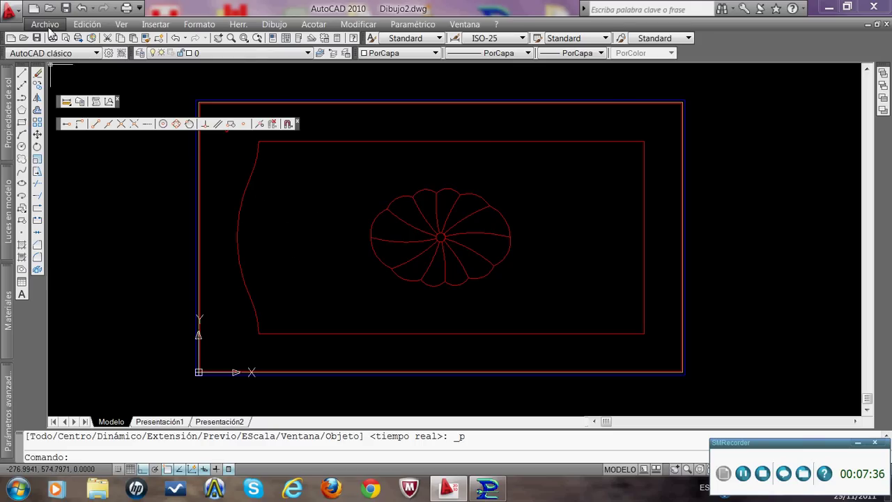
{"action": "left_click", "coordinate": [244, 37]}
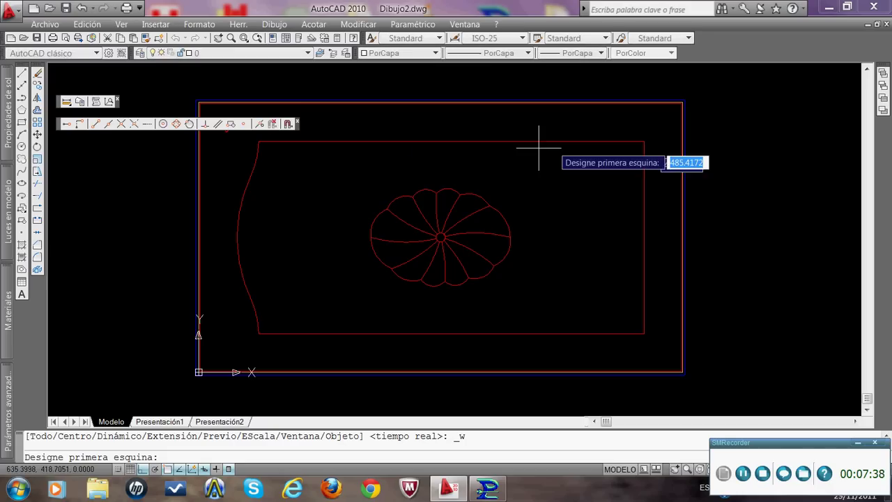
{"action": "left_click", "coordinate": [647, 96]}
{"action": "left_click", "coordinate": [741, 133]}
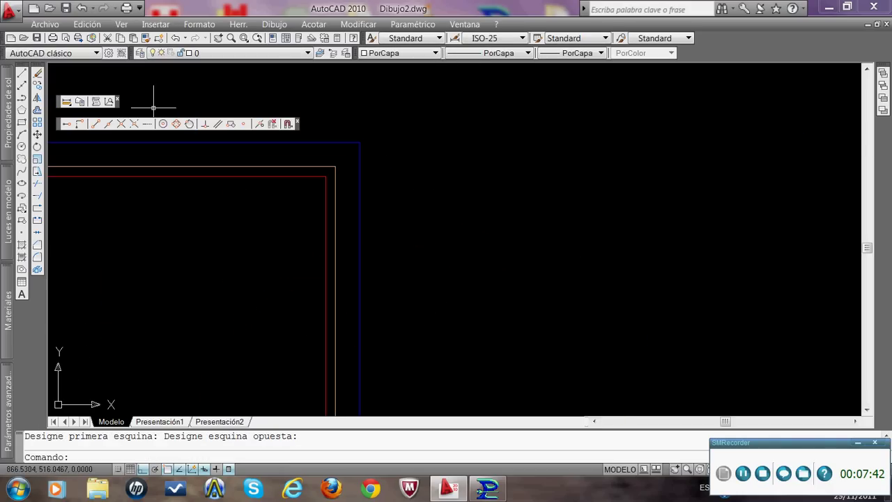
Step: Read the top-right corner's coordinates (X 904, Y 504, Z 0) with ID, then zoom out
{"action": "left_click", "coordinate": [109, 101]}
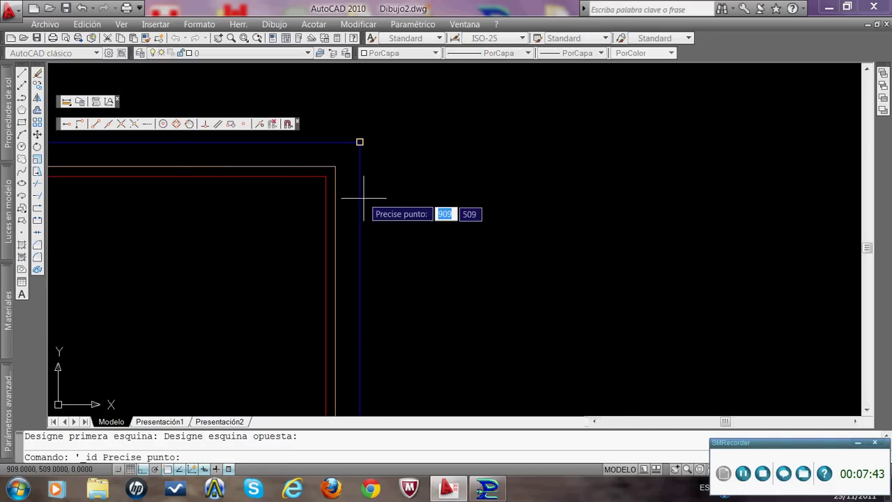
{"action": "left_click", "coordinate": [335, 166]}
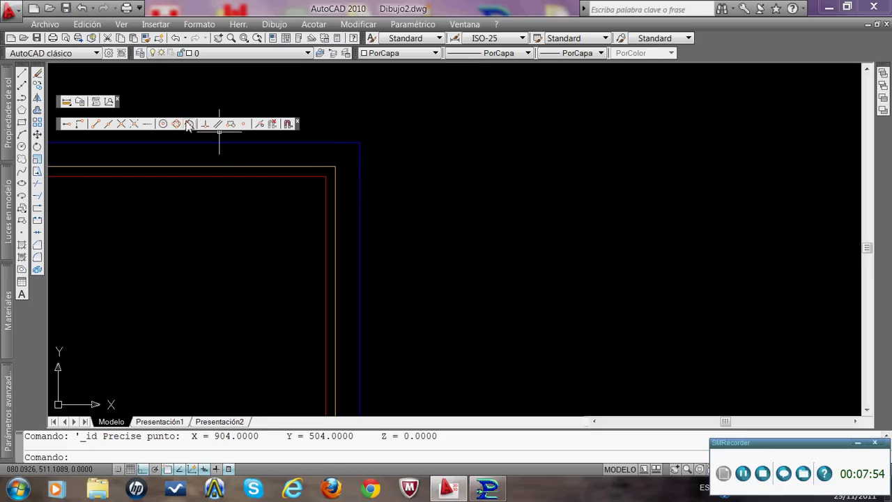
{"action": "left_click", "coordinate": [109, 103]}
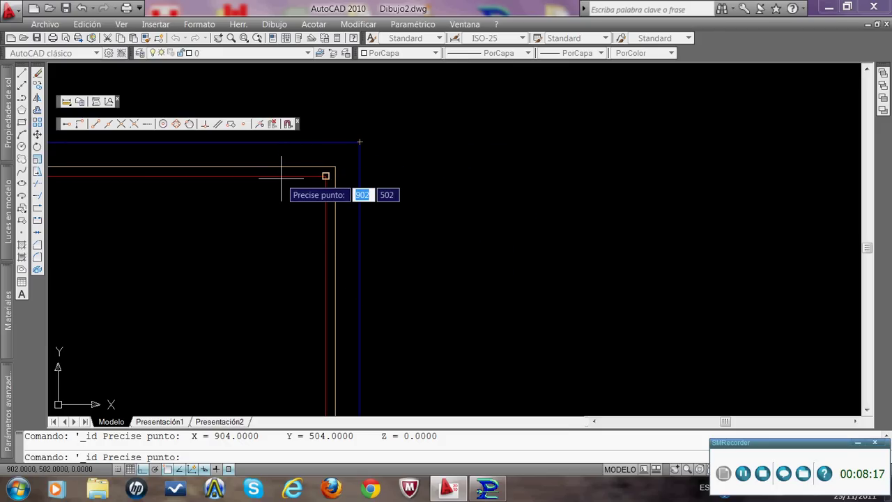
{"action": "key", "text": "Escape"}
{"action": "scroll", "coordinate": [350, 189], "scroll_direction": "down", "scroll_amount": 2}
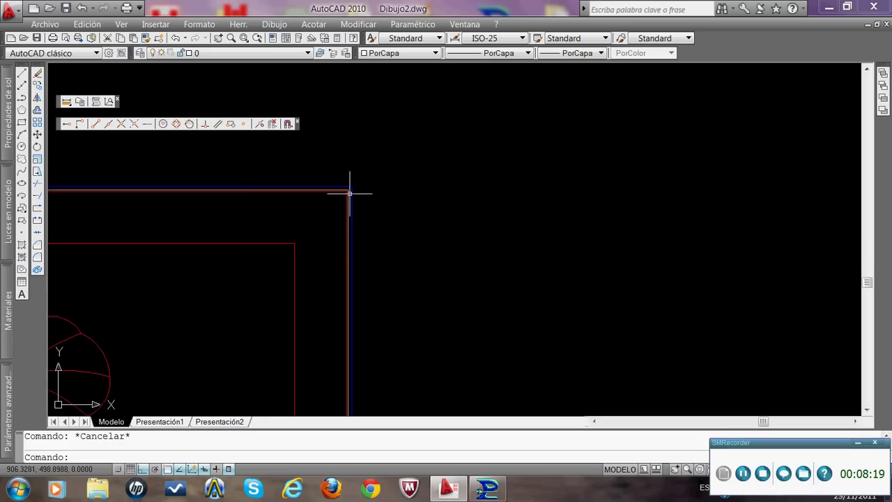
{"action": "scroll", "coordinate": [351, 184], "scroll_direction": "down", "scroll_amount": 3}
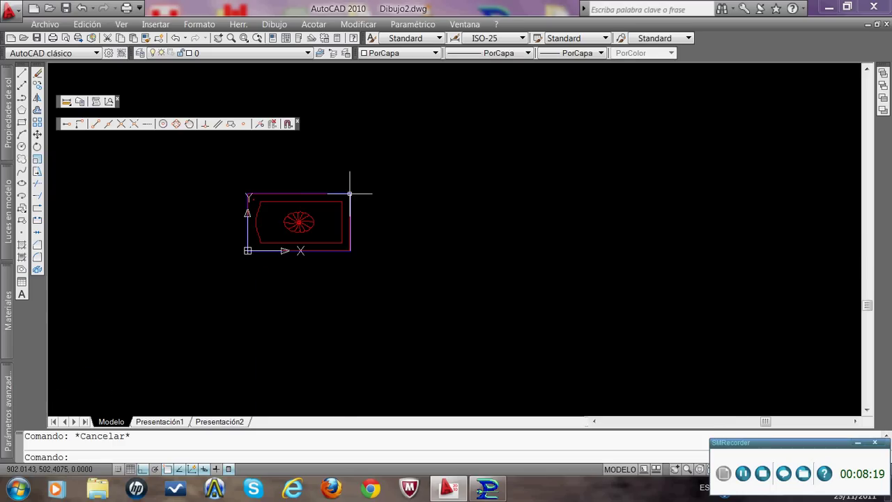
Step: Window-zoom so the whole door drawing fills the view
{"action": "left_click", "coordinate": [244, 37]}
{"action": "left_click", "coordinate": [230, 182]}
{"action": "left_click", "coordinate": [376, 263]}
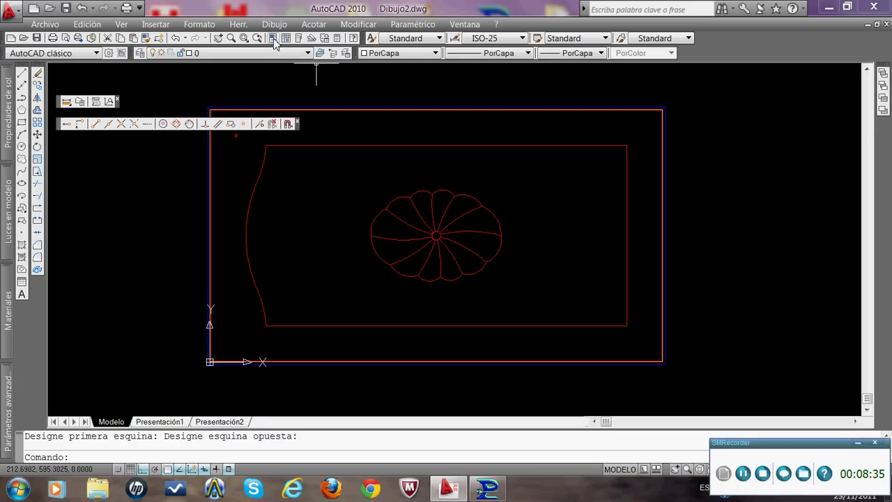
Step: Open the Save Drawing As dialog from the application menu
{"action": "left_click", "coordinate": [41, 26]}
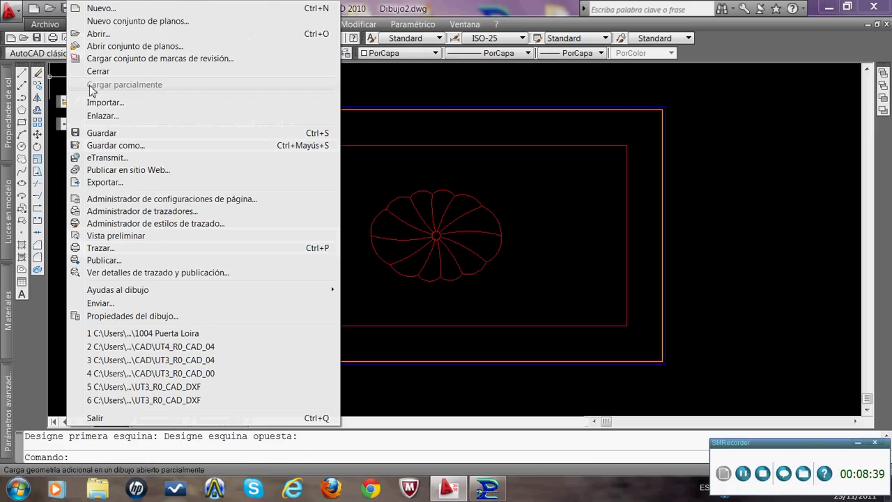
{"action": "left_click", "coordinate": [10, 11]}
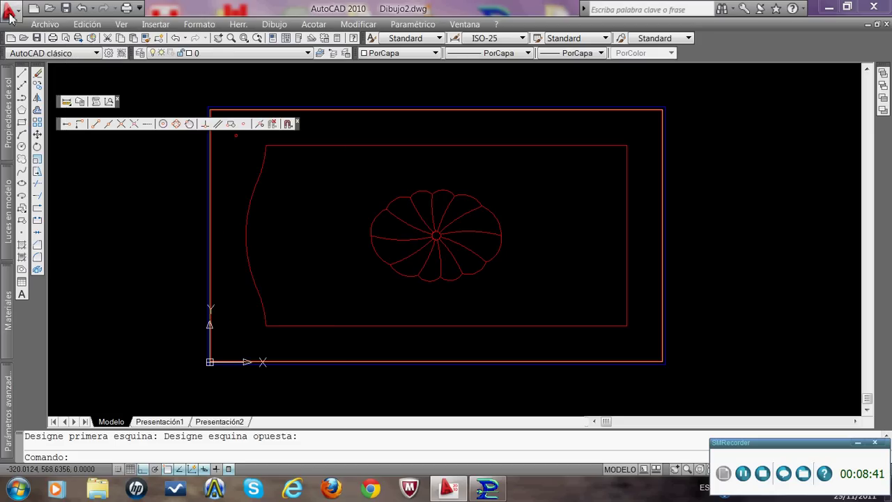
{"action": "left_click", "coordinate": [10, 11]}
{"action": "mouse_move", "coordinate": [48, 176]}
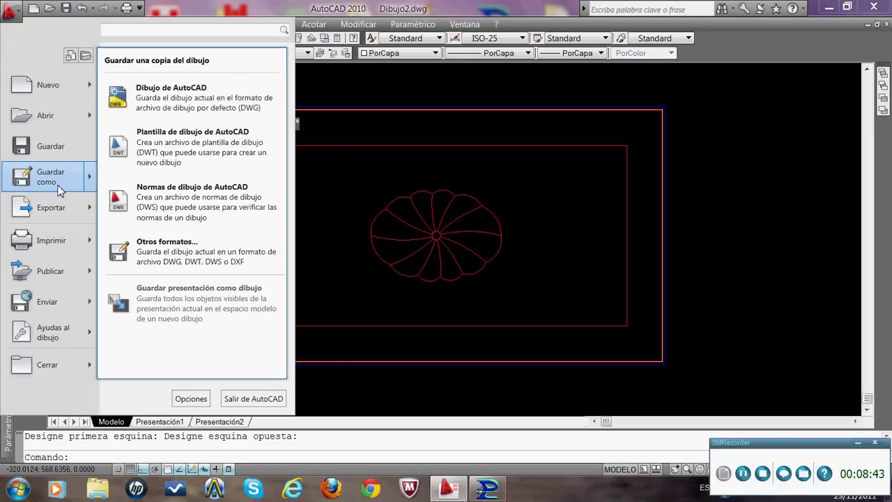
{"action": "left_click", "coordinate": [178, 251]}
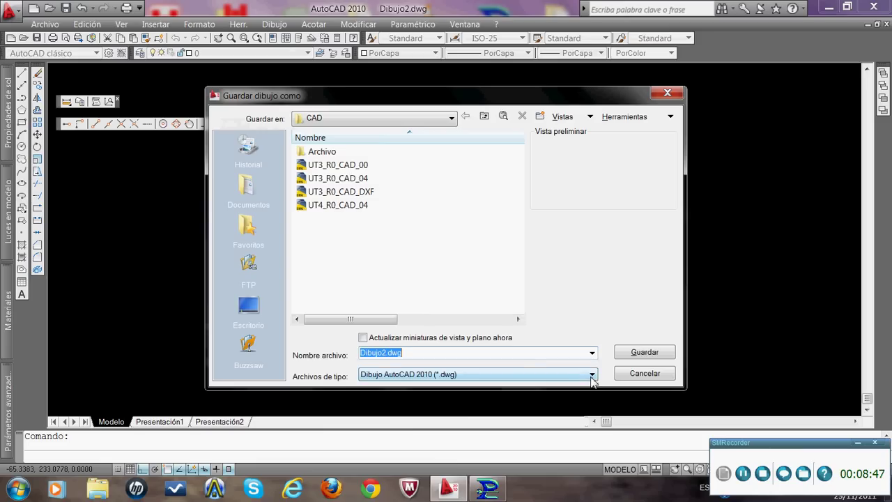
Step: Save over '1004 Puerta Loira' as DXF AutoCAD R12/LT2, confirm replacing, and dismiss the rejection
{"action": "left_click", "coordinate": [592, 374]}
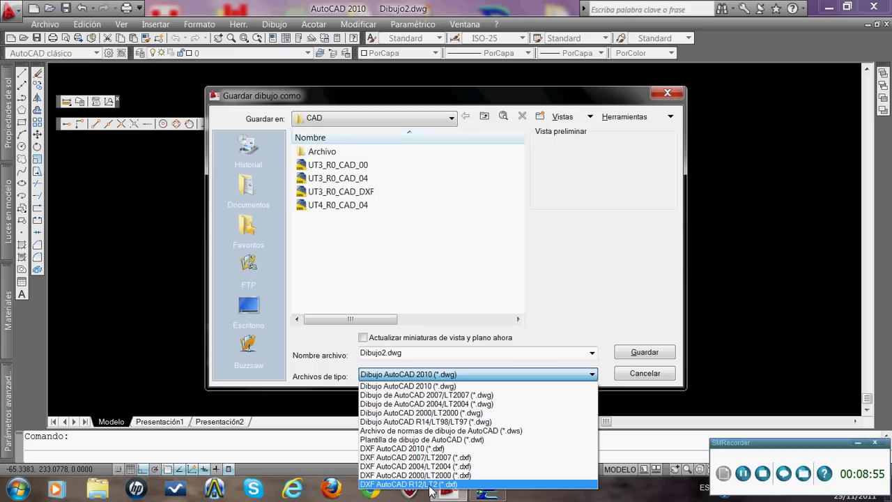
{"action": "left_click", "coordinate": [431, 483]}
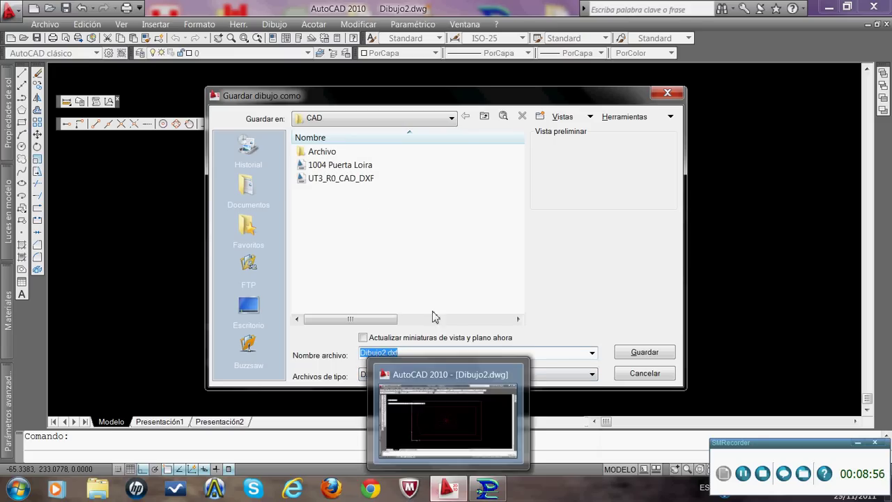
{"action": "left_click", "coordinate": [332, 167]}
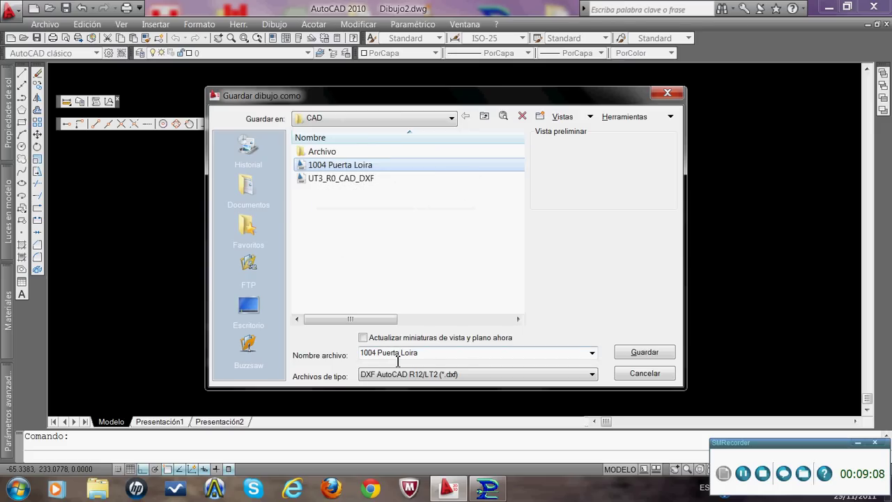
{"action": "left_click", "coordinate": [654, 356]}
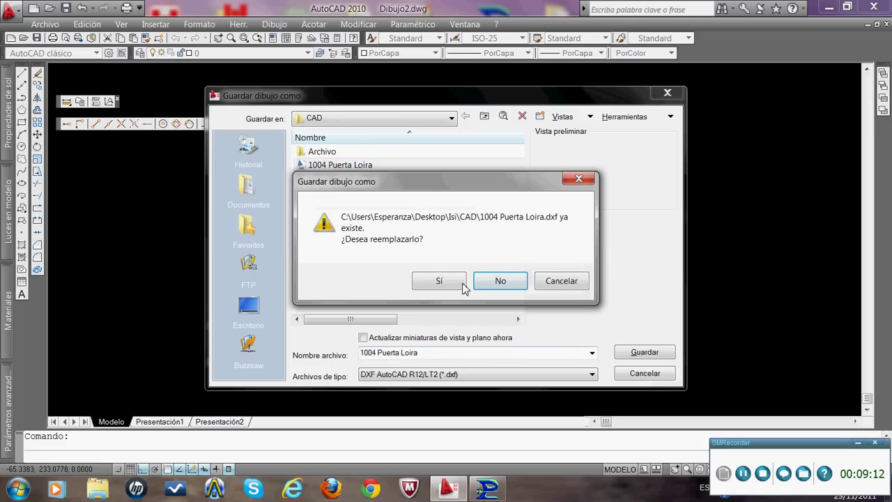
{"action": "left_click", "coordinate": [442, 282]}
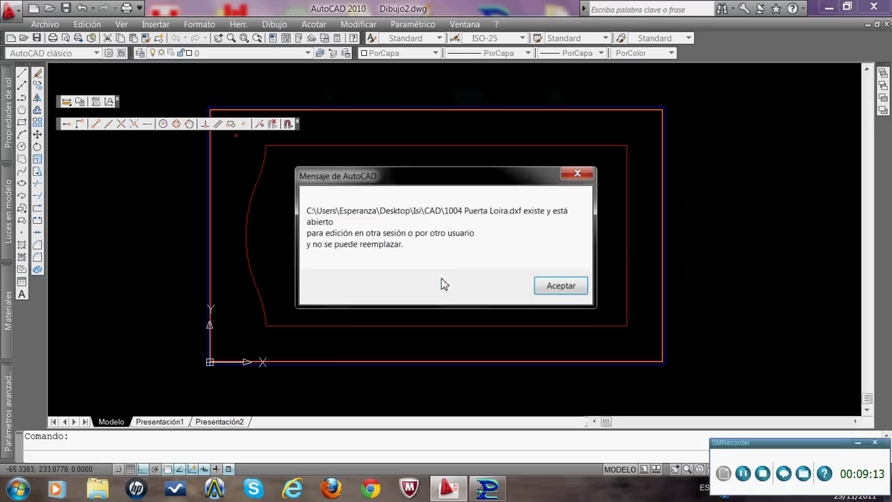
{"action": "left_click", "coordinate": [571, 288]}
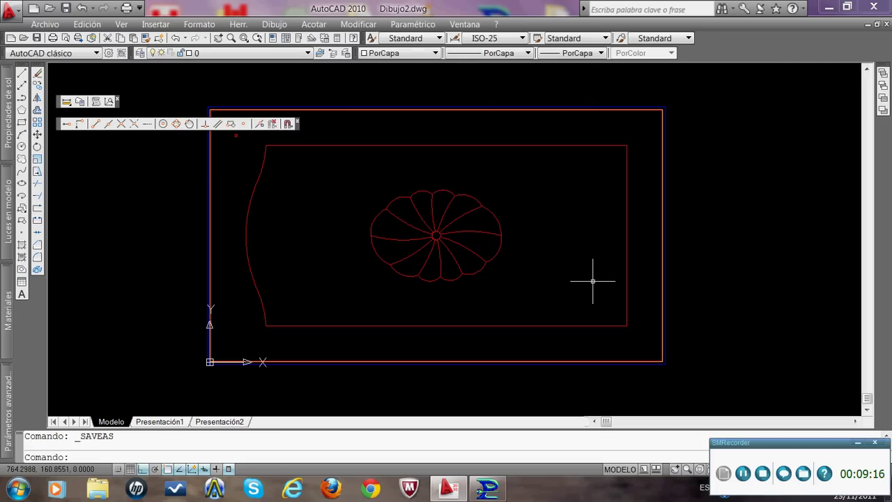
{"action": "left_click", "coordinate": [873, 25]}
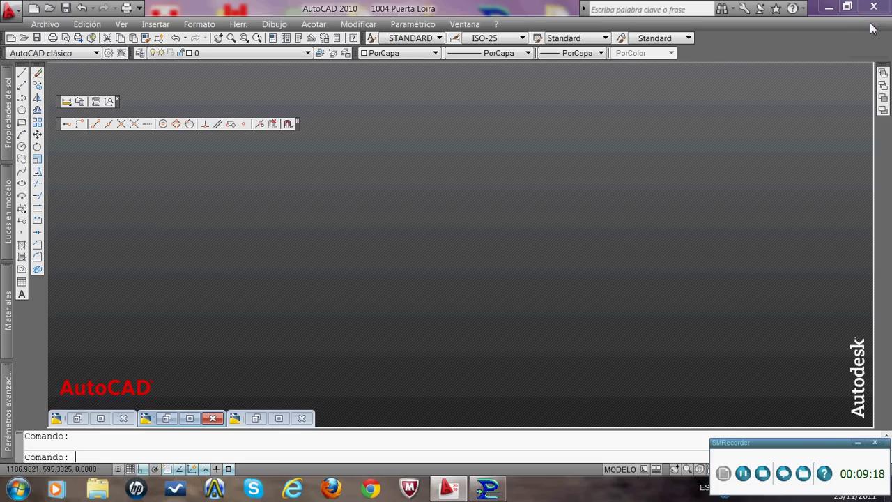